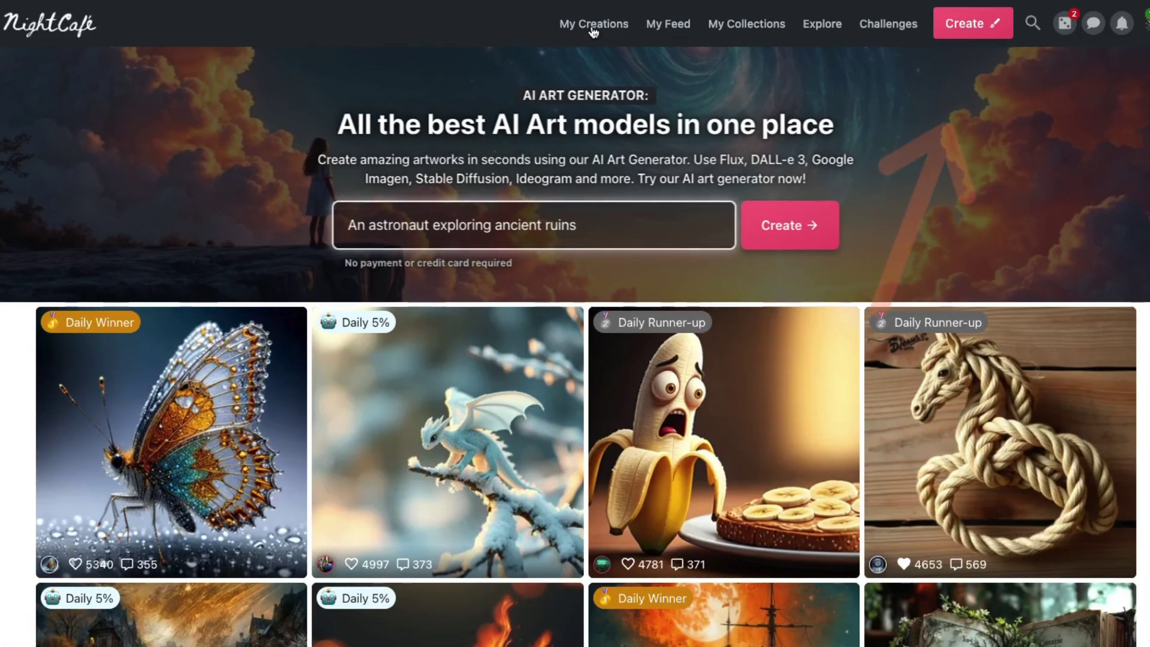
Open a past Text to image creation in NightCafe, then return to the My Creations gallery
click(973, 24)
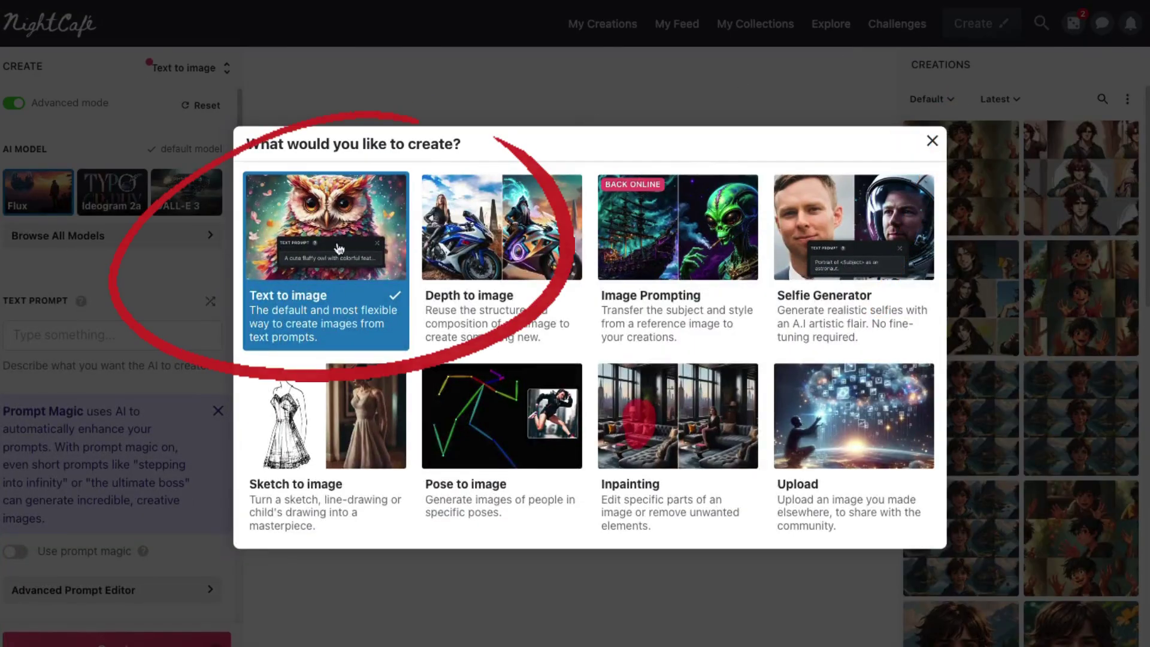
click(123, 264)
scroll(109, 518, down, 5)
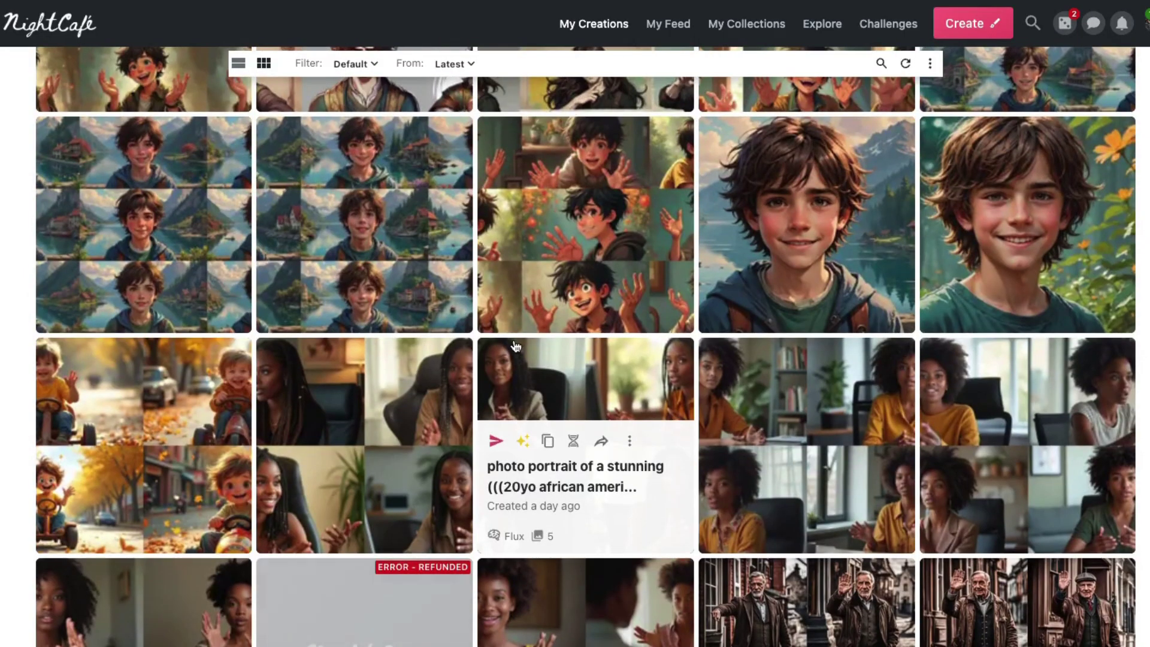
click(405, 373)
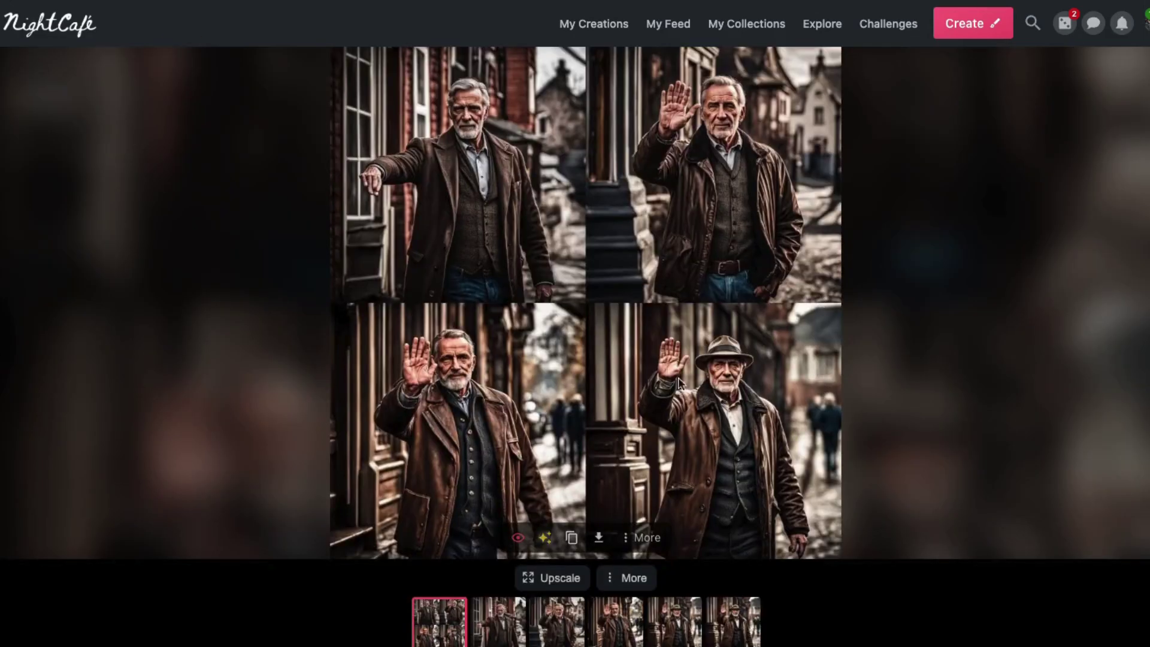
click(581, 27)
scroll(574, 372, down, 1)
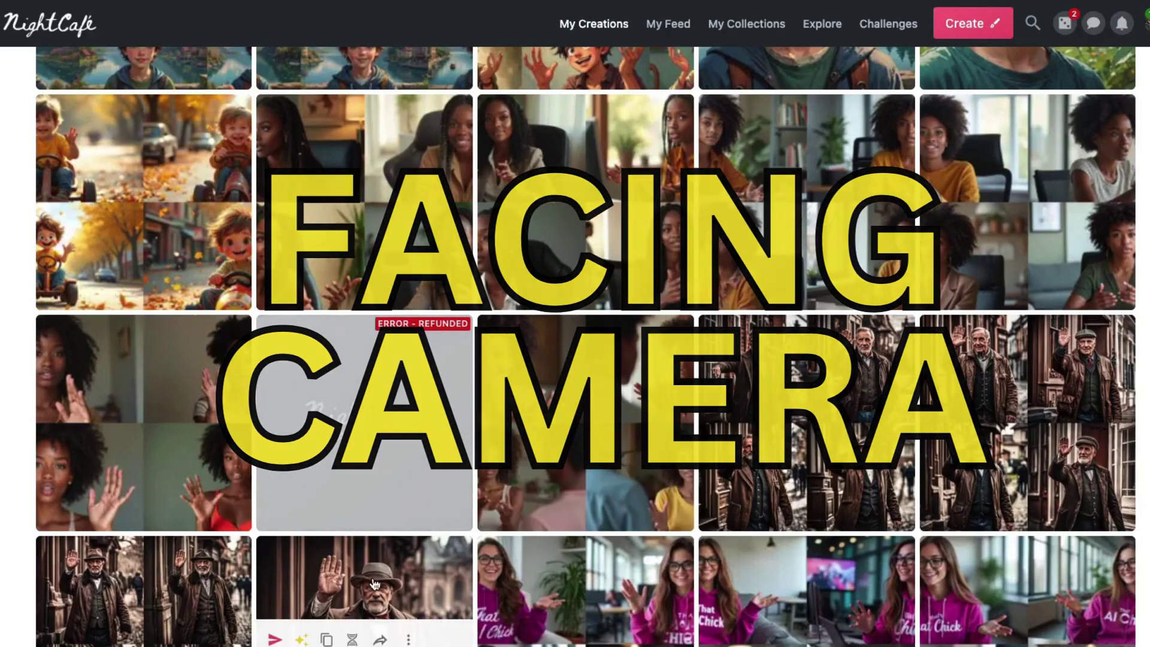
Browse the hat-wearing old man and other saved creations, then open the grinning dark-haired boy image
click(360, 594)
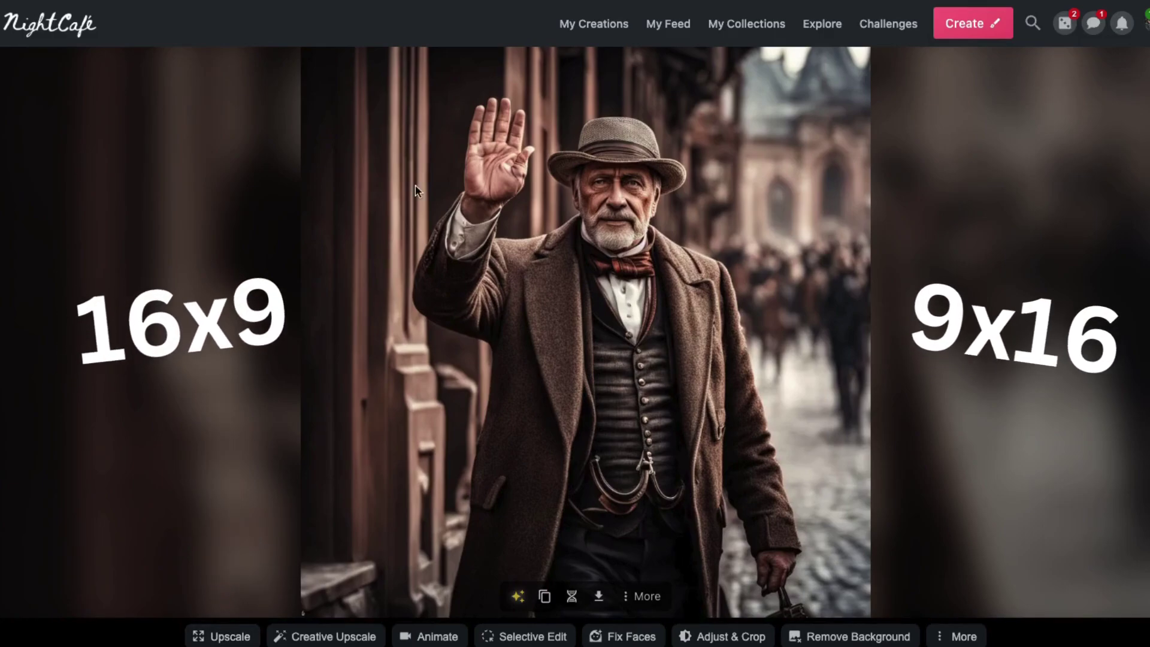
click(591, 24)
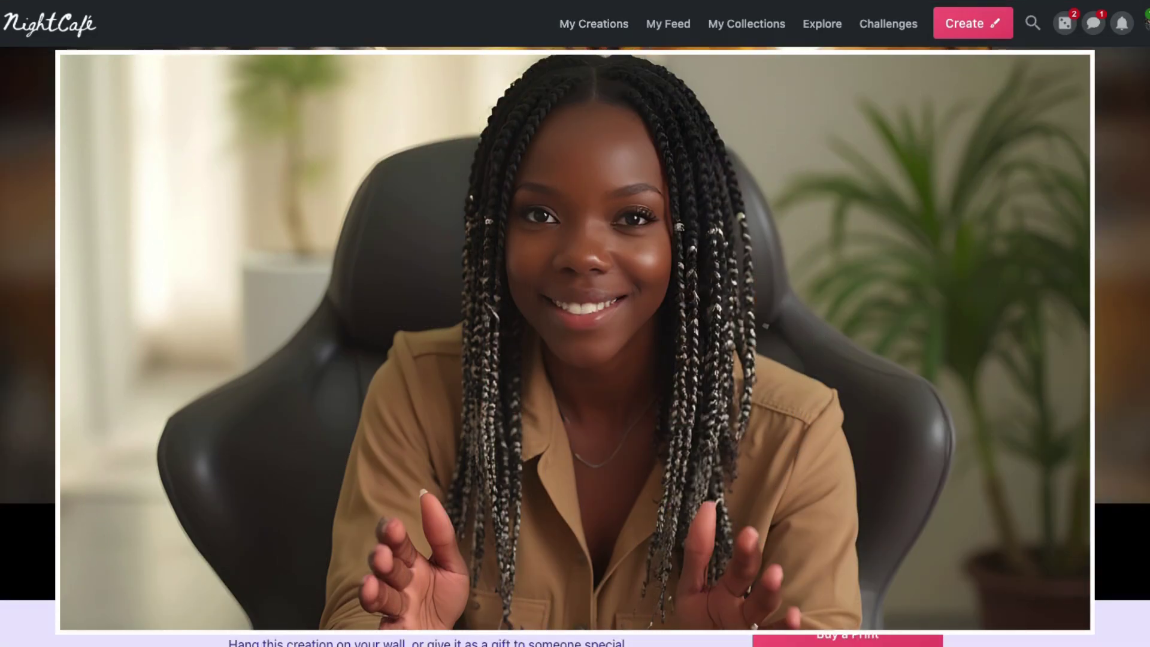
click(577, 25)
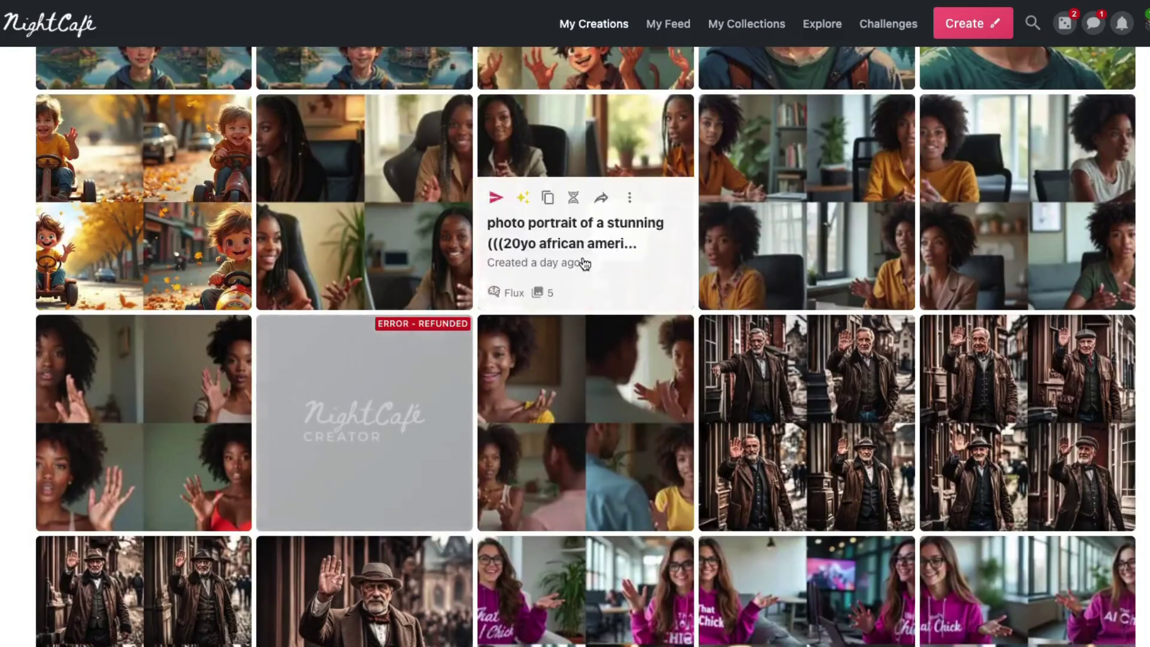
scroll(581, 258, down, 8)
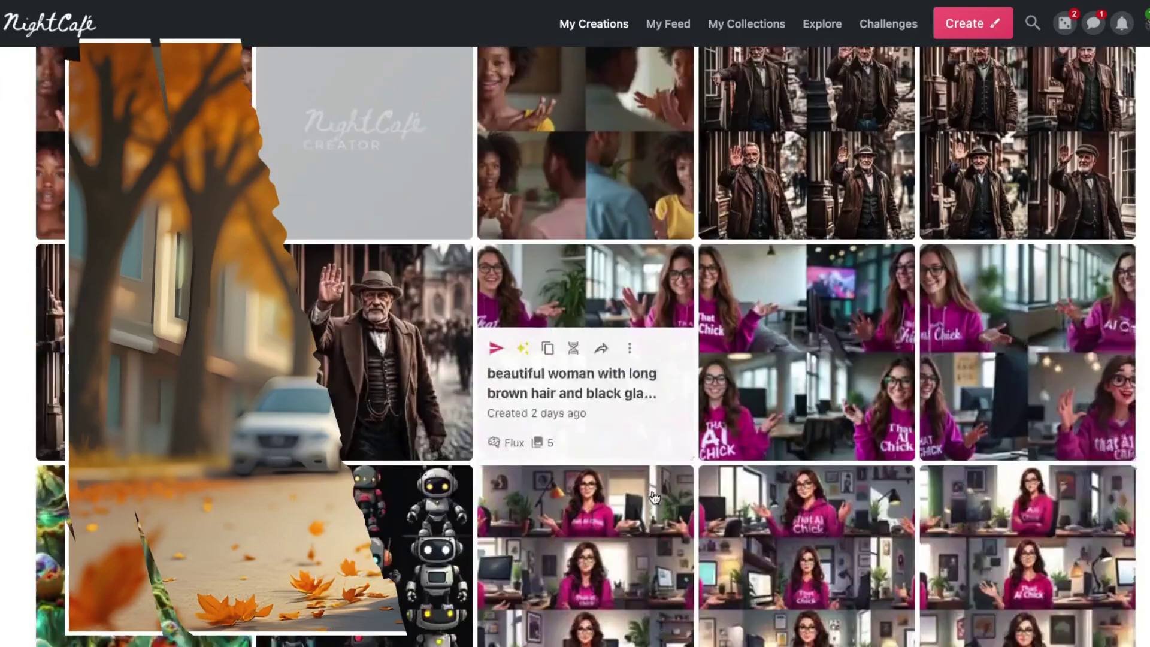
click(581, 255)
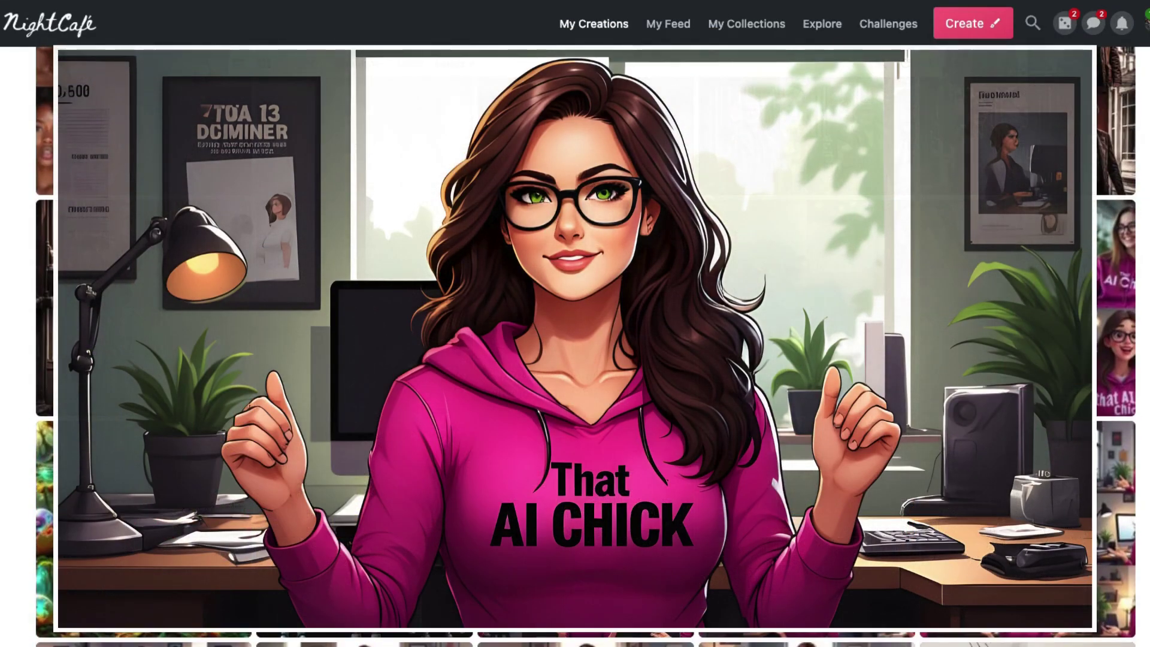
scroll(654, 271, up, 6)
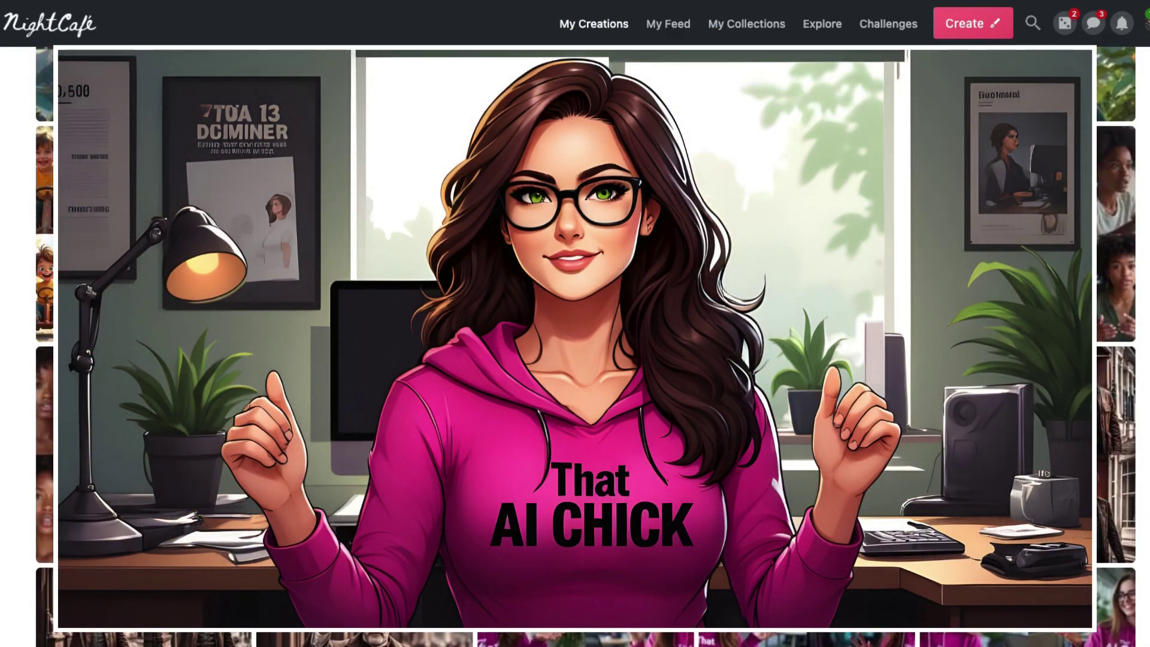
scroll(653, 269, up, 5)
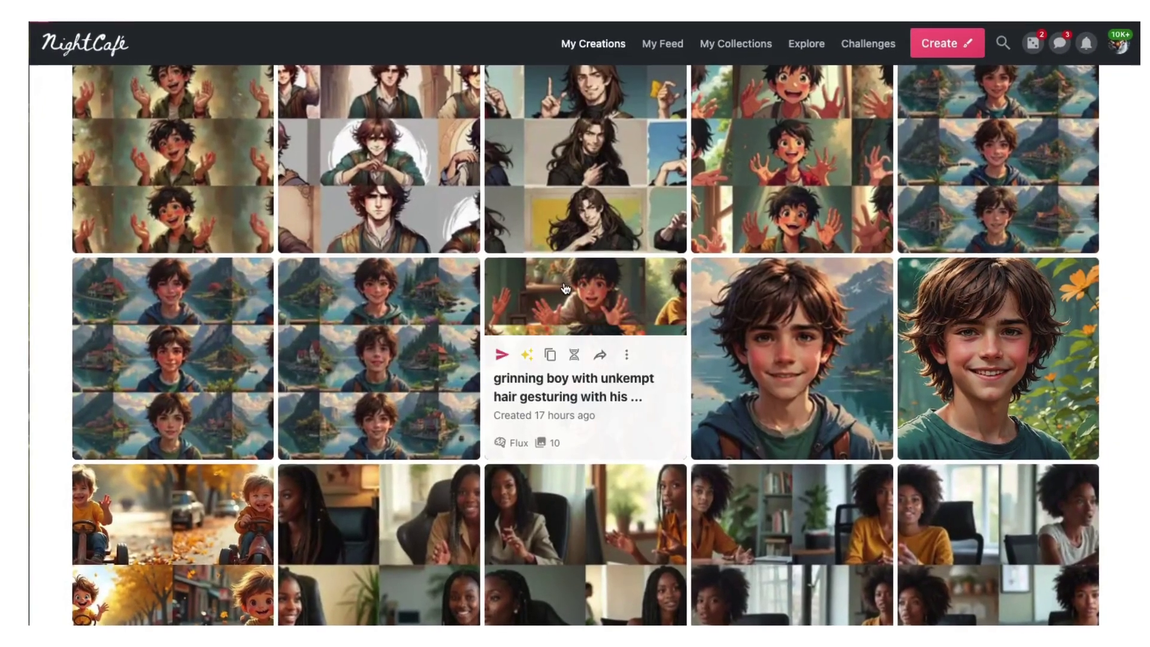
click(584, 288)
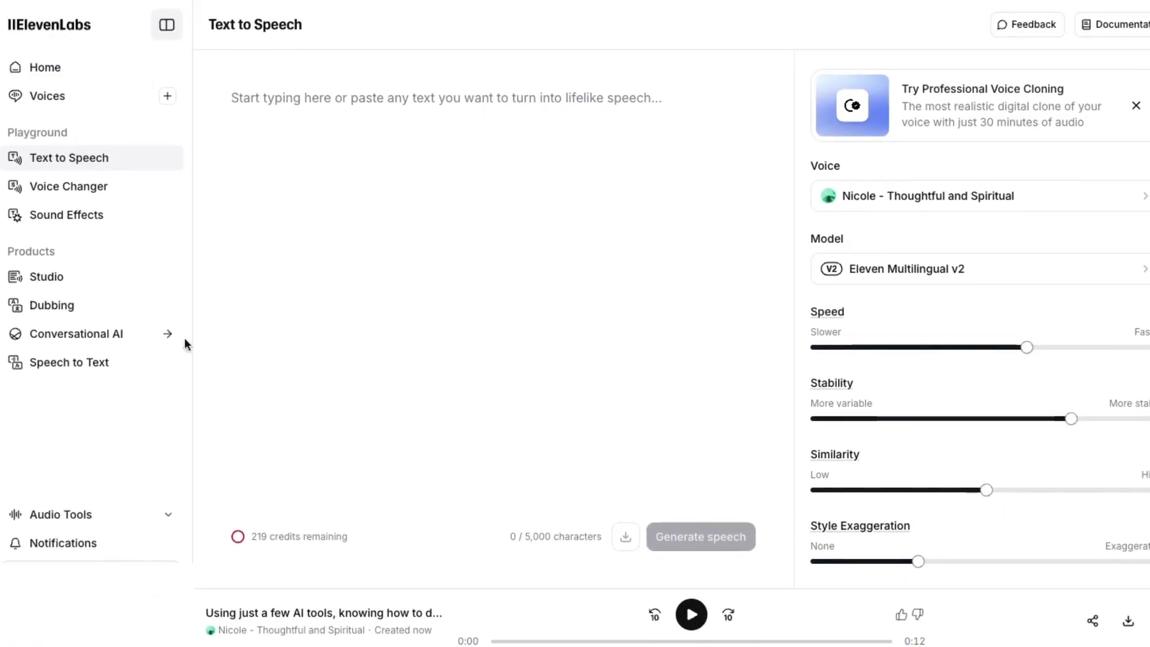
click(53, 102)
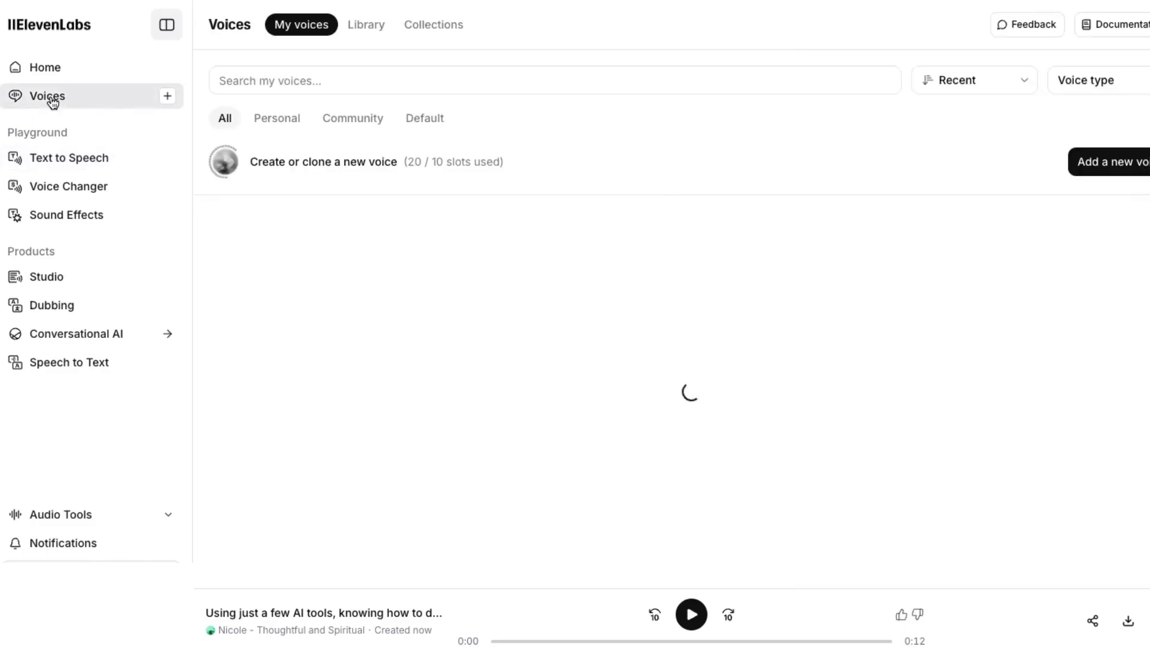
click(352, 31)
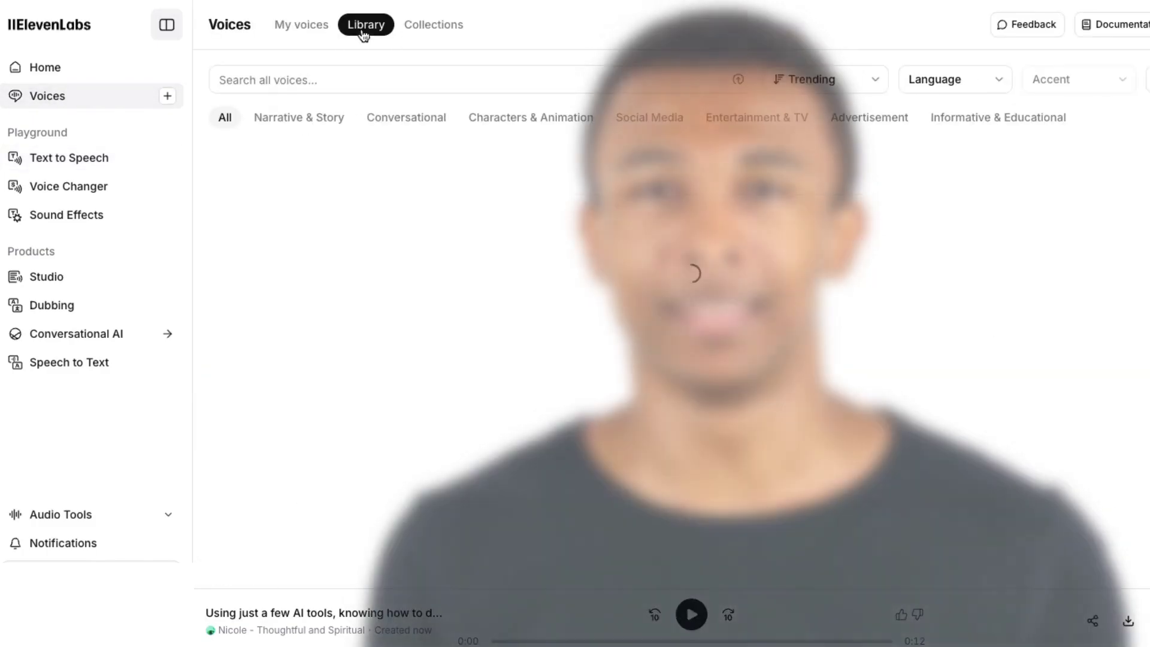
scroll(380, 442, down, 10)
scroll(380, 442, down, 20)
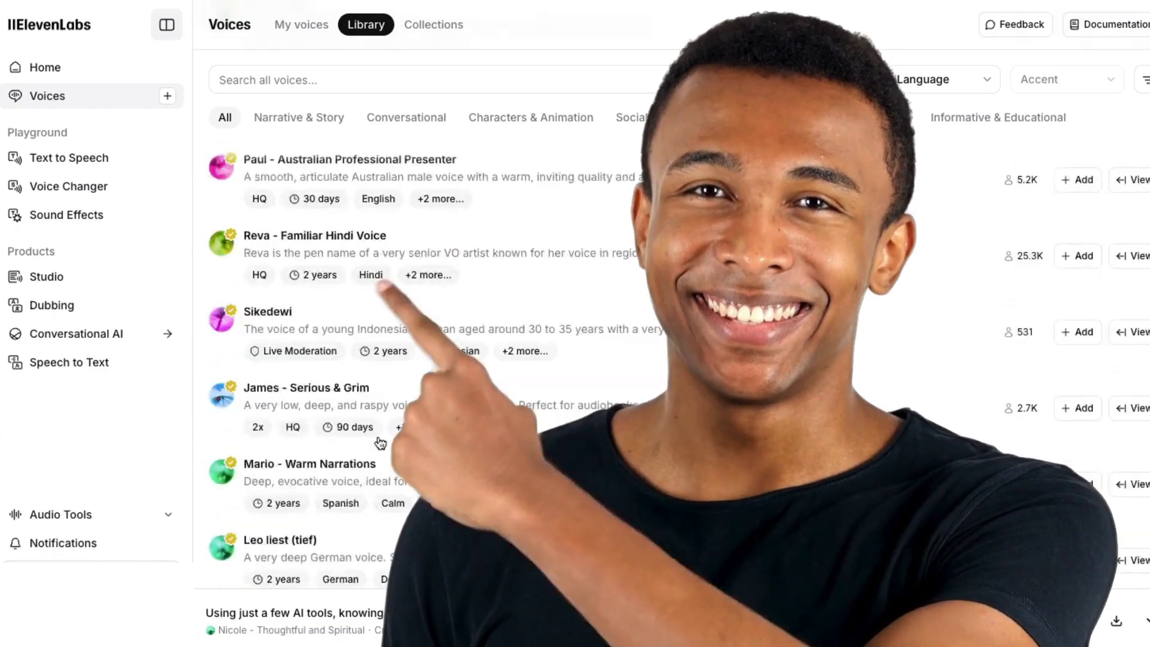
scroll(379, 441, down, 20)
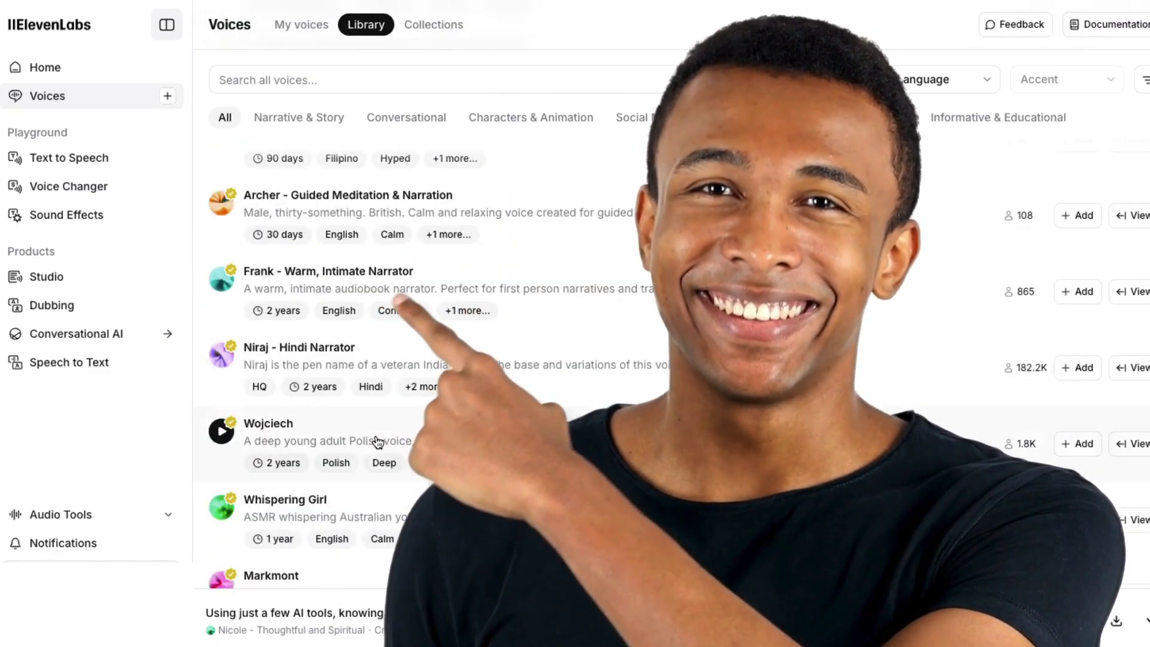
scroll(378, 442, up, 20)
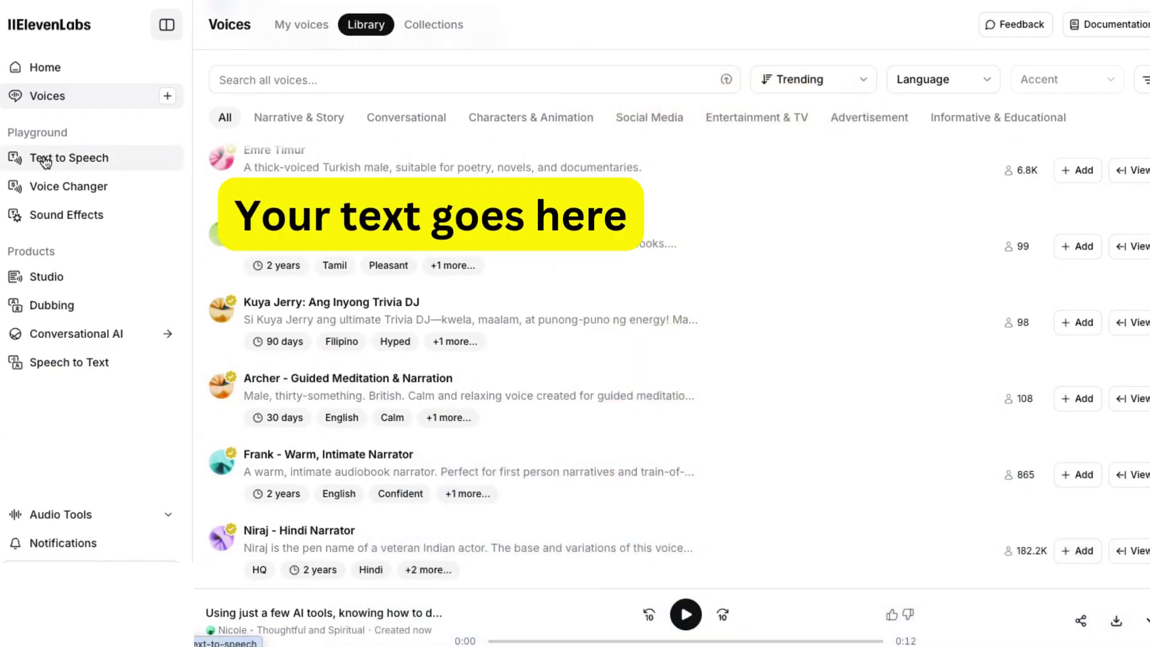
click(44, 159)
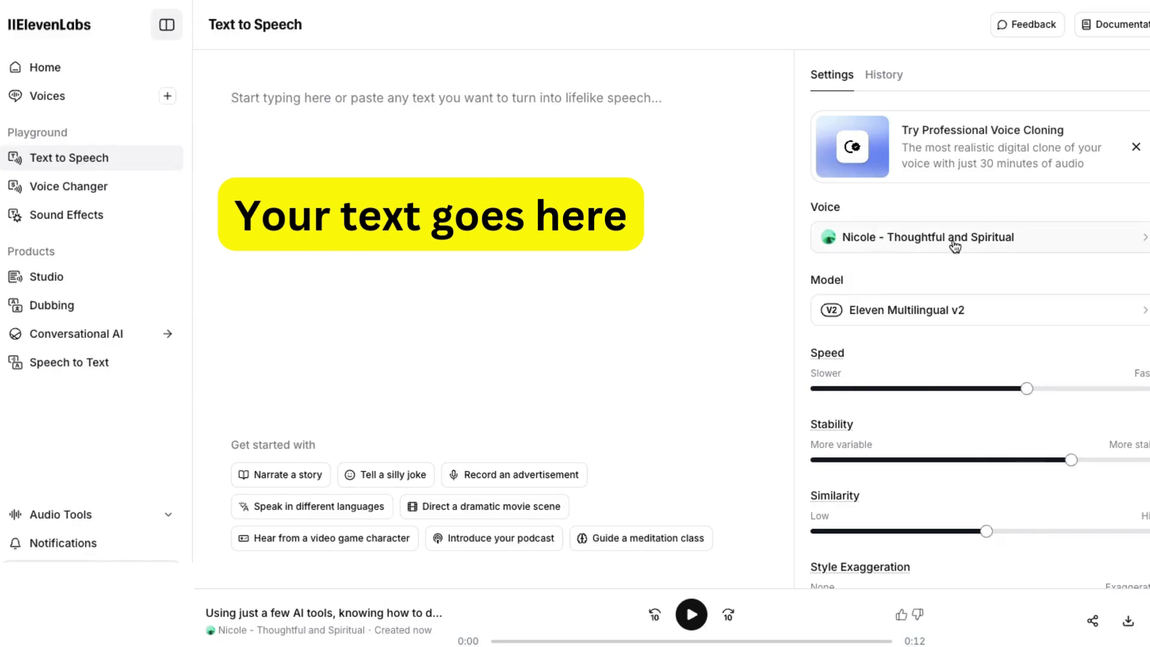
Play the fire-breathing talking dragon clip from History and restore its text into the editor
click(758, 255)
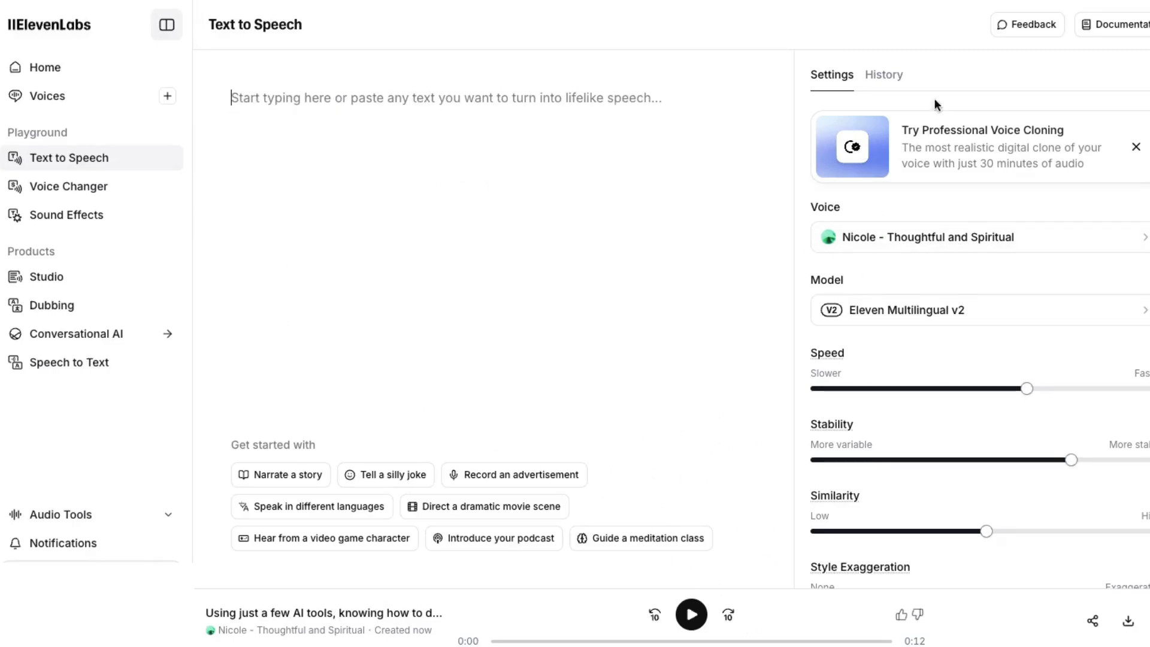
click(879, 78)
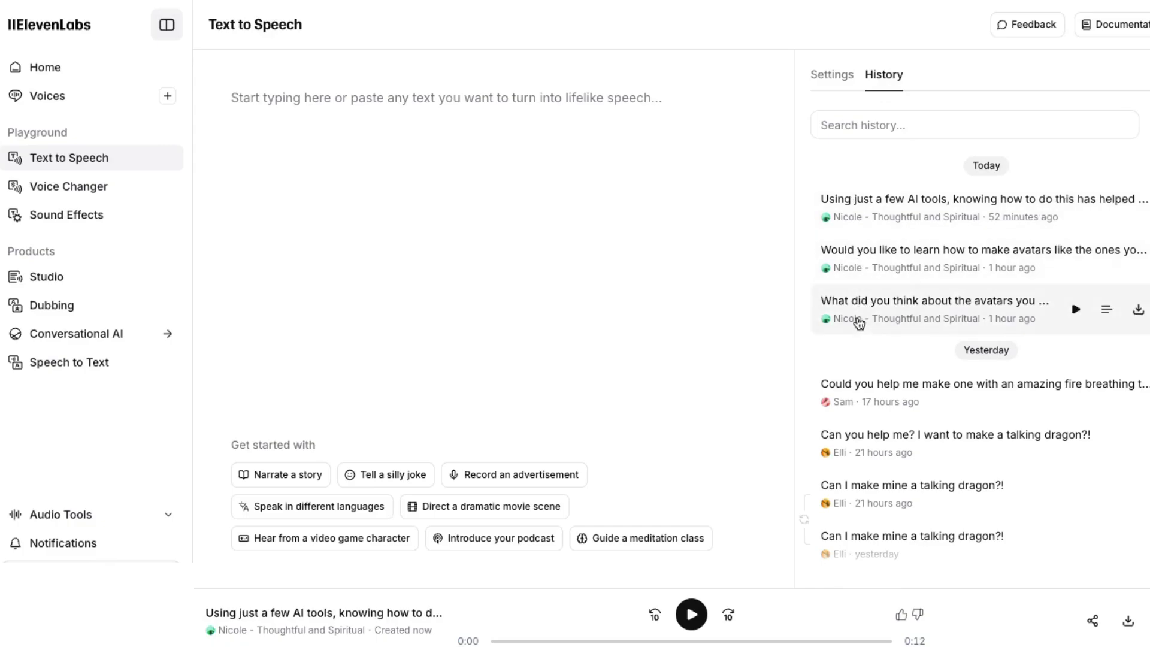
click(875, 399)
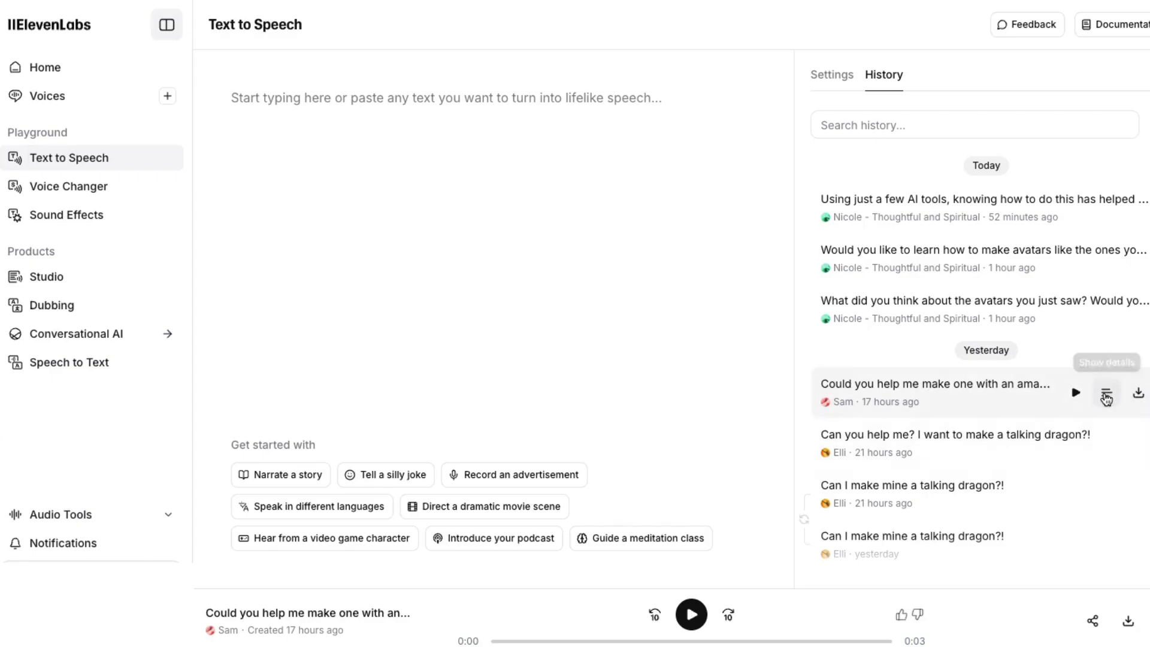
click(1106, 396)
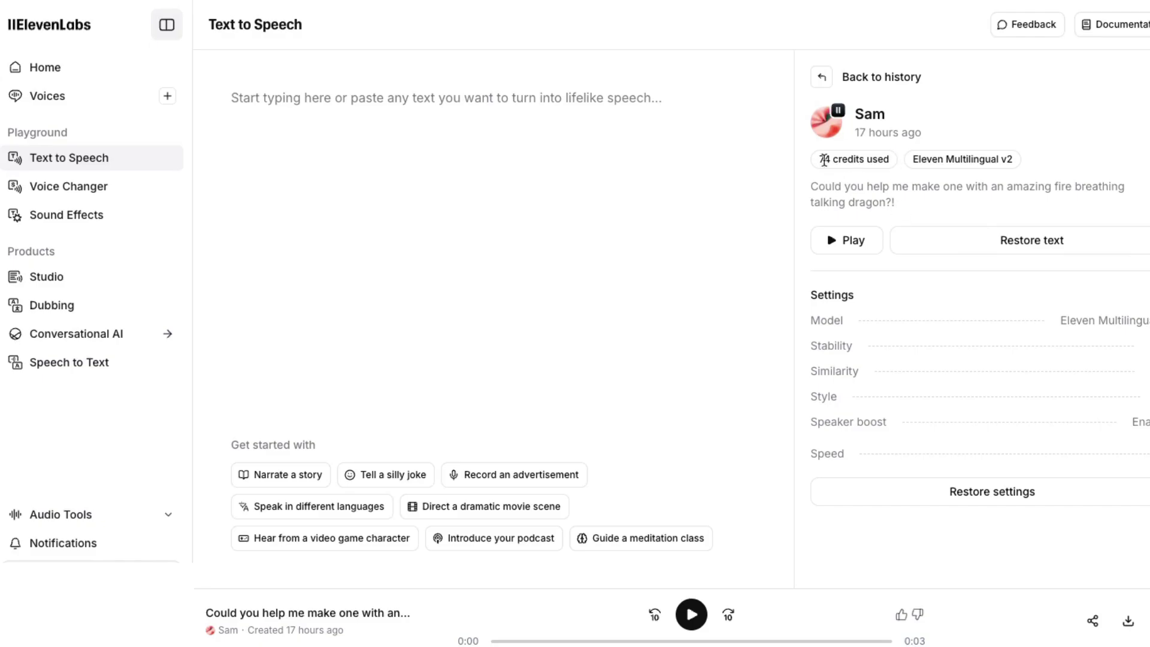
click(1011, 241)
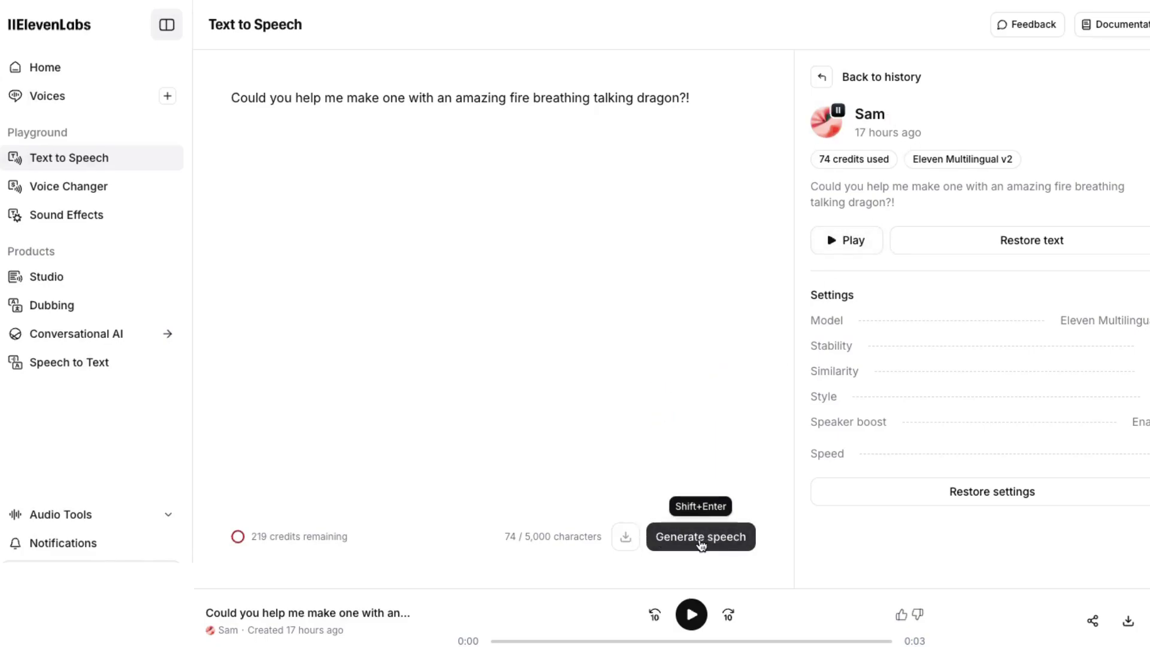
Choose Sam as the speaking voice in the ElevenLabs Settings
click(822, 77)
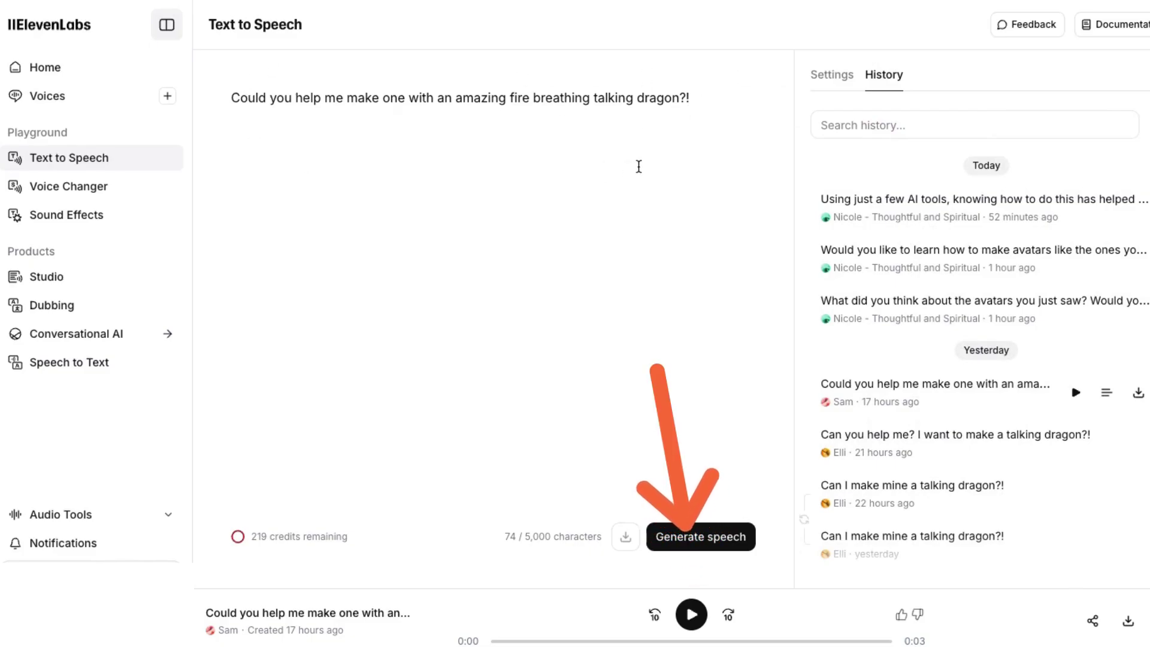
click(830, 77)
click(893, 240)
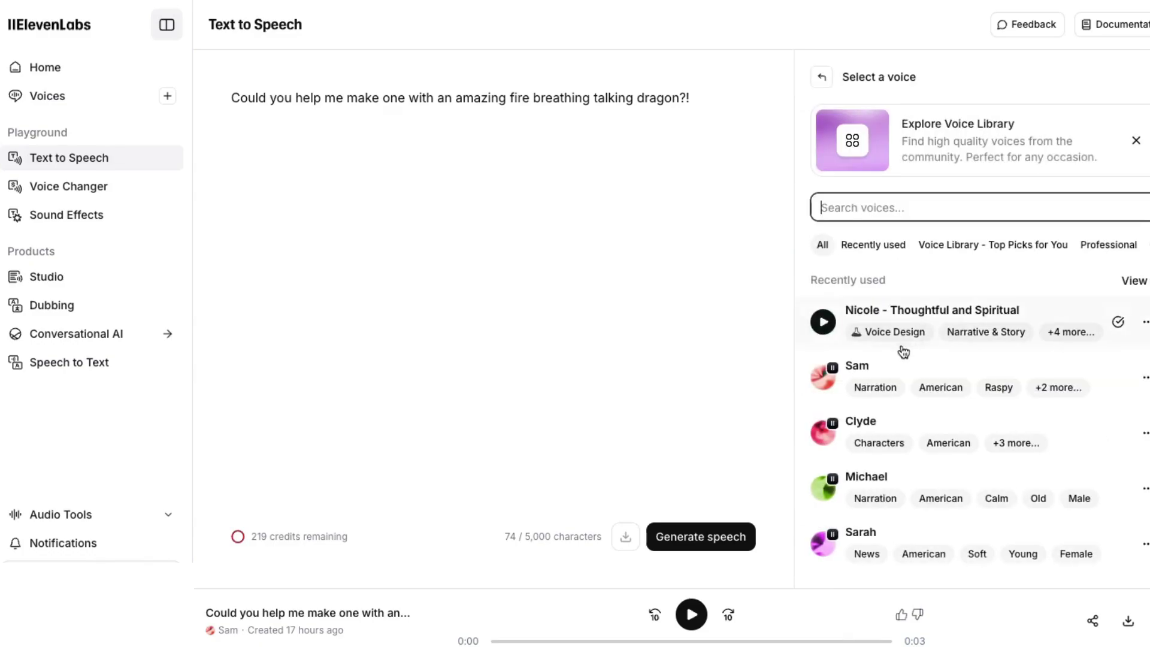
scroll(878, 518, down, 4)
scroll(899, 509, up, 4)
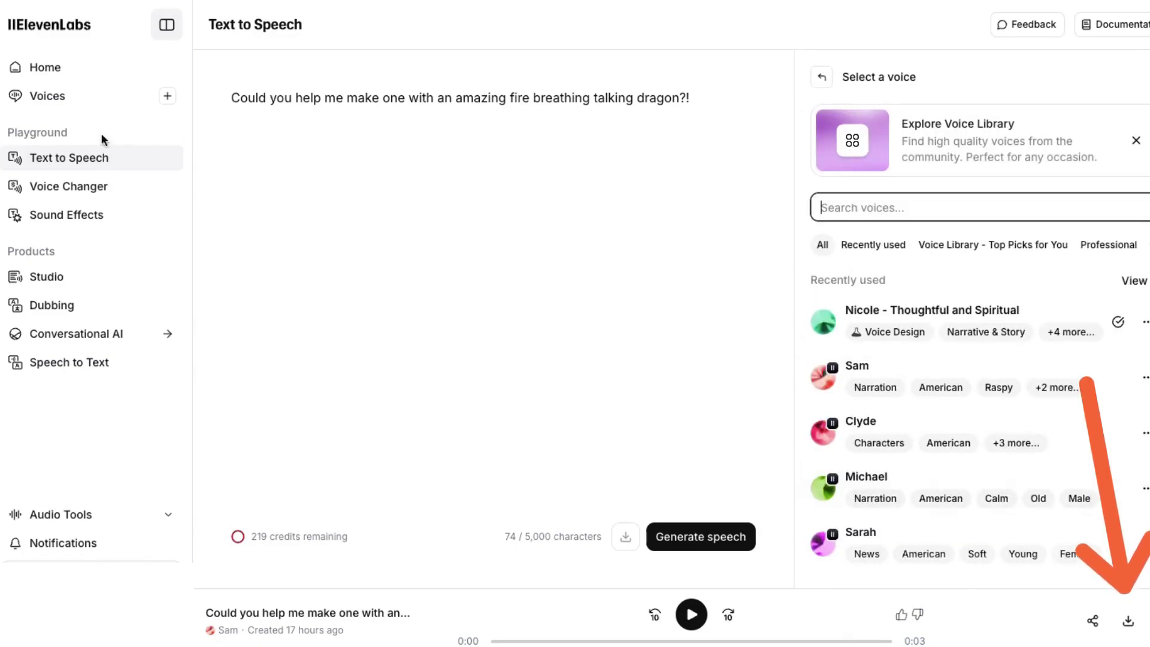
click(647, 108)
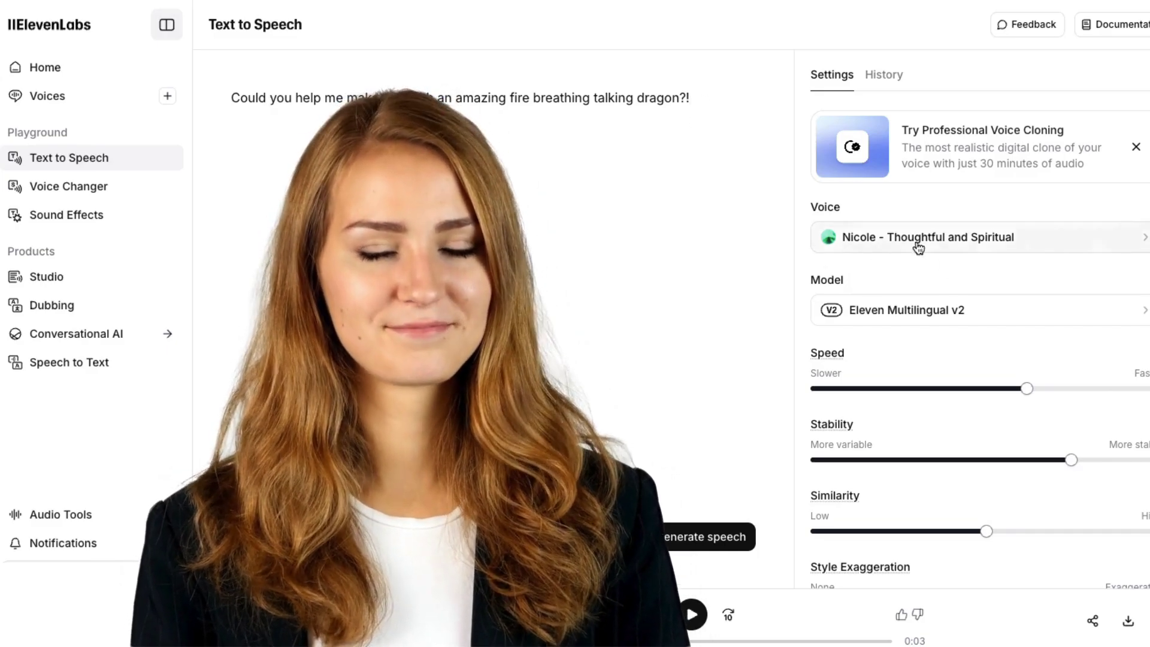
click(919, 245)
click(861, 367)
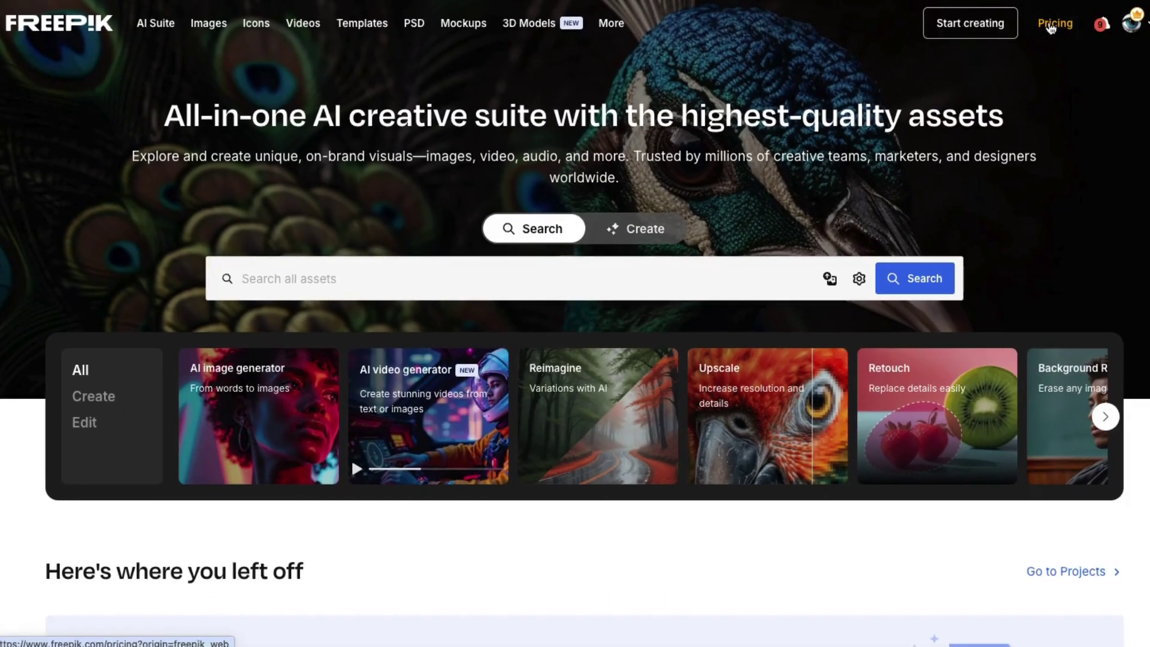
click(1053, 23)
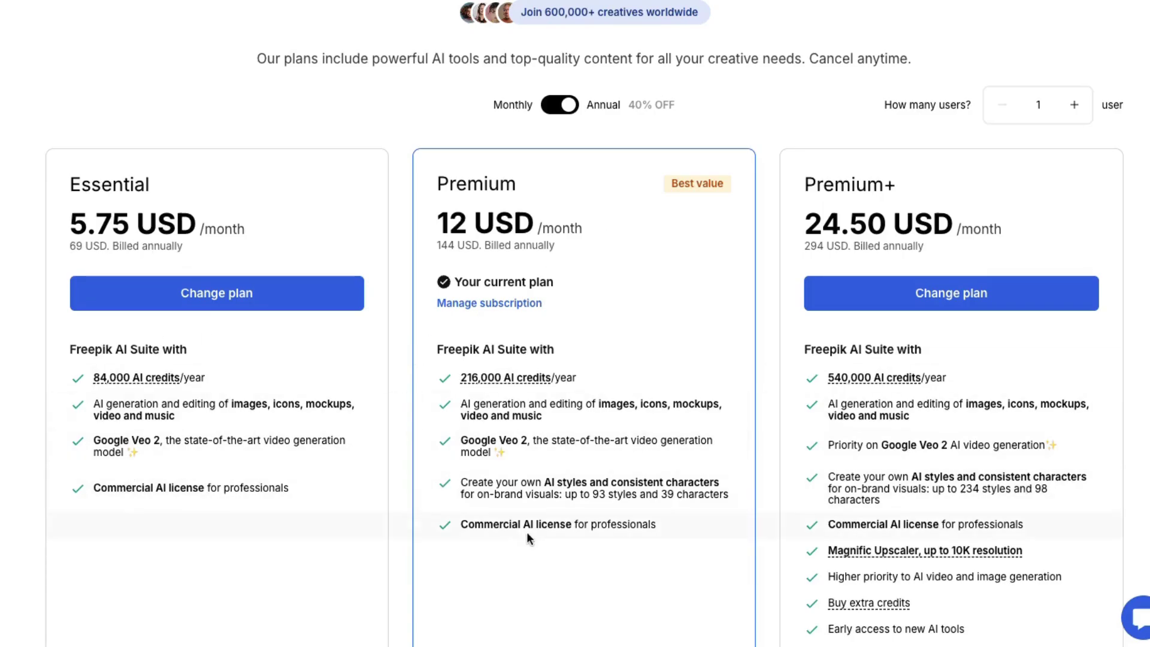
scroll(1031, 544, down, 3)
scroll(1030, 545, up, 6)
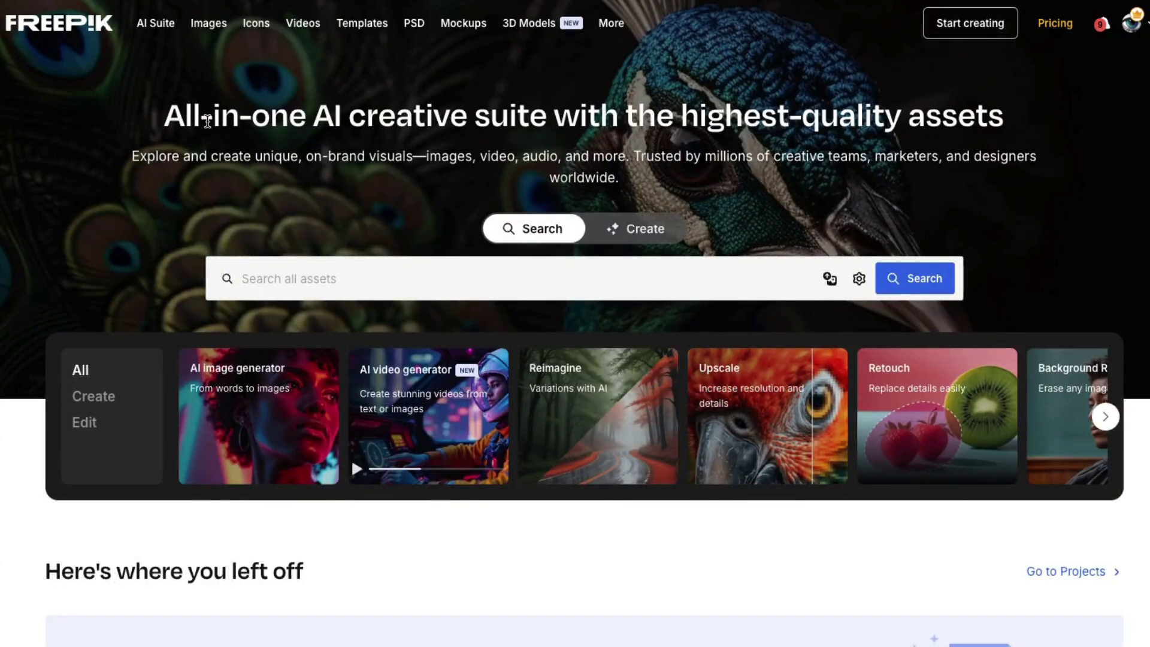
Go to AI Video Generator from the AI Suite menu and scroll its history
mouse_move(155, 28)
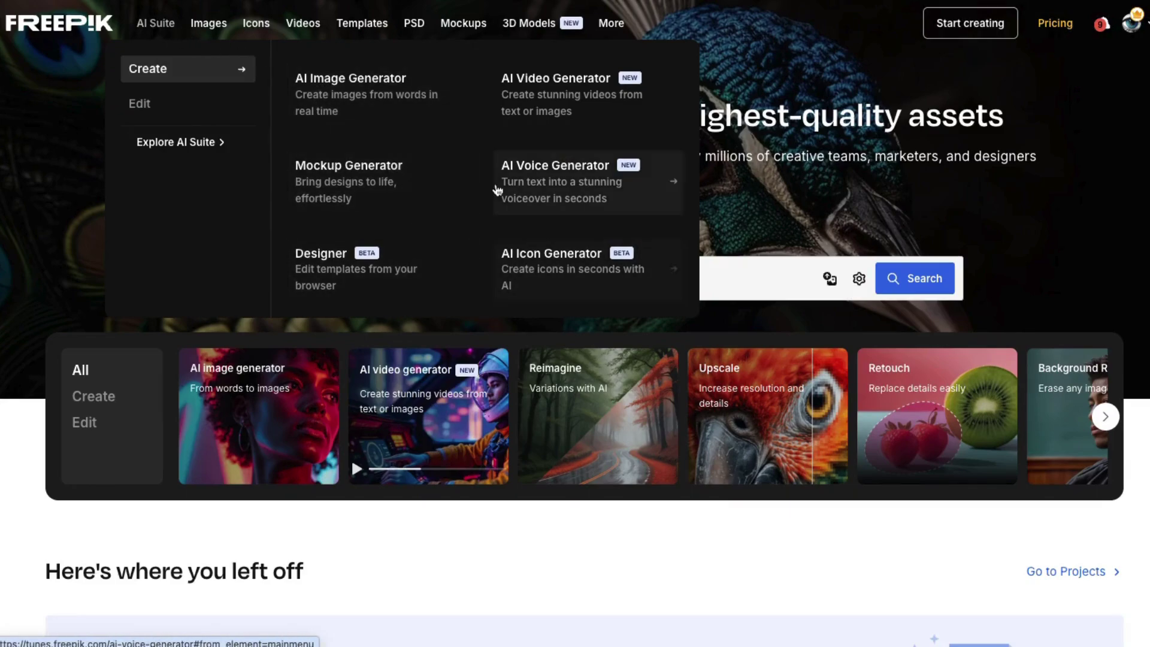
click(541, 96)
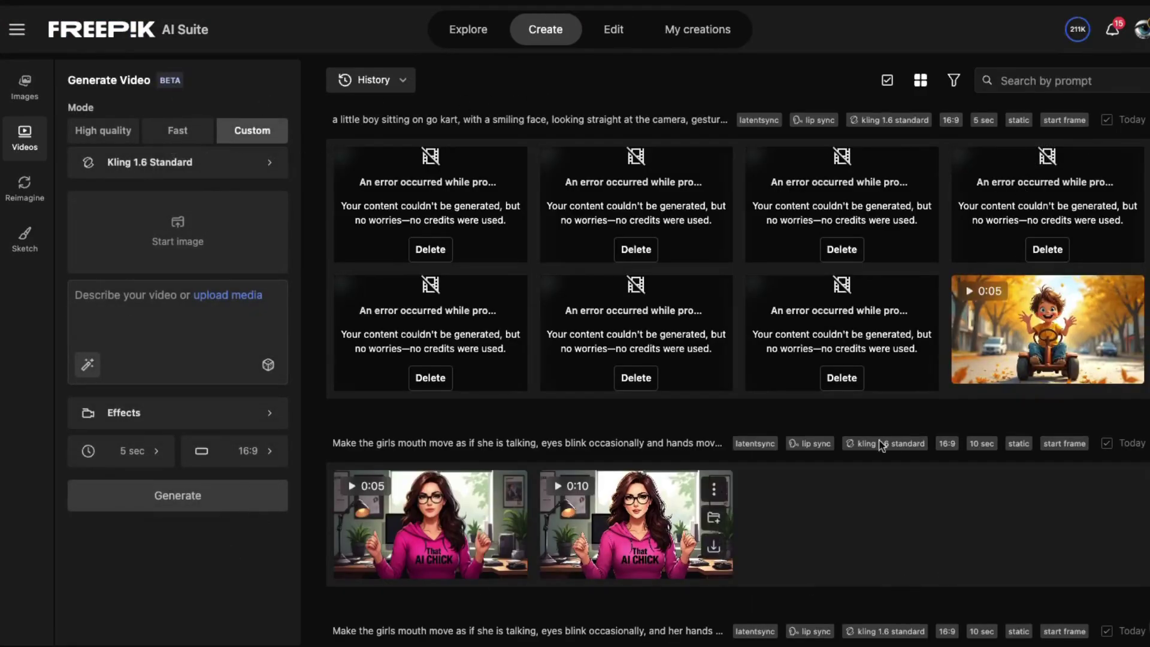
scroll(916, 419, down, 15)
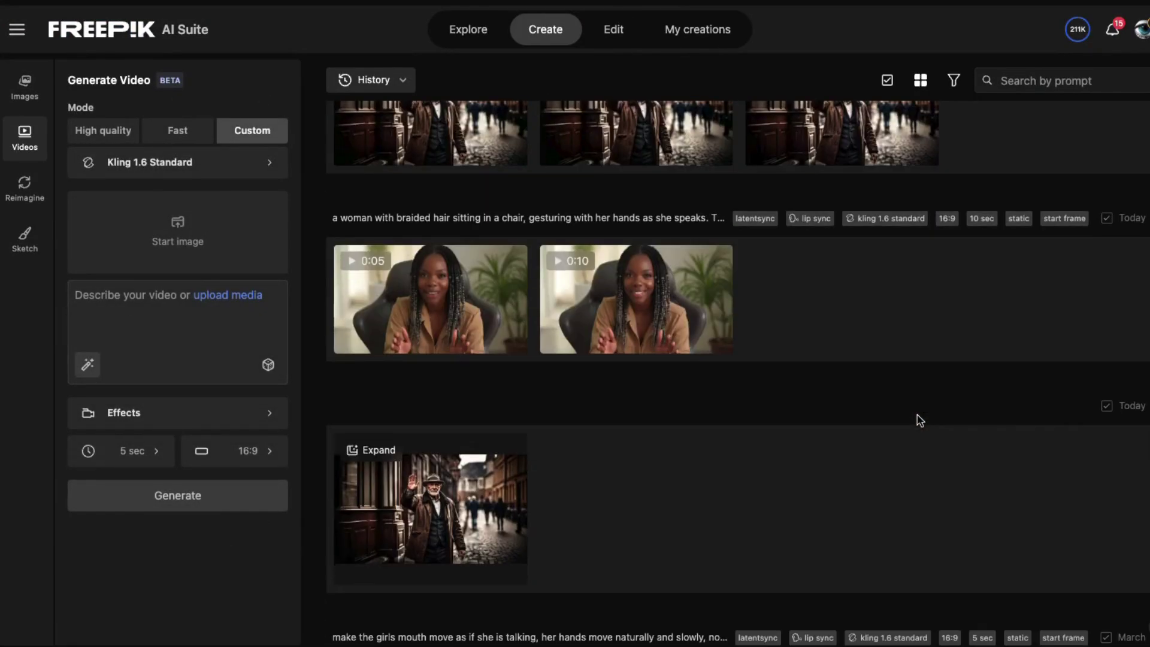
Scroll through the video generator history to locate the older man image
scroll(537, 358, down, 6)
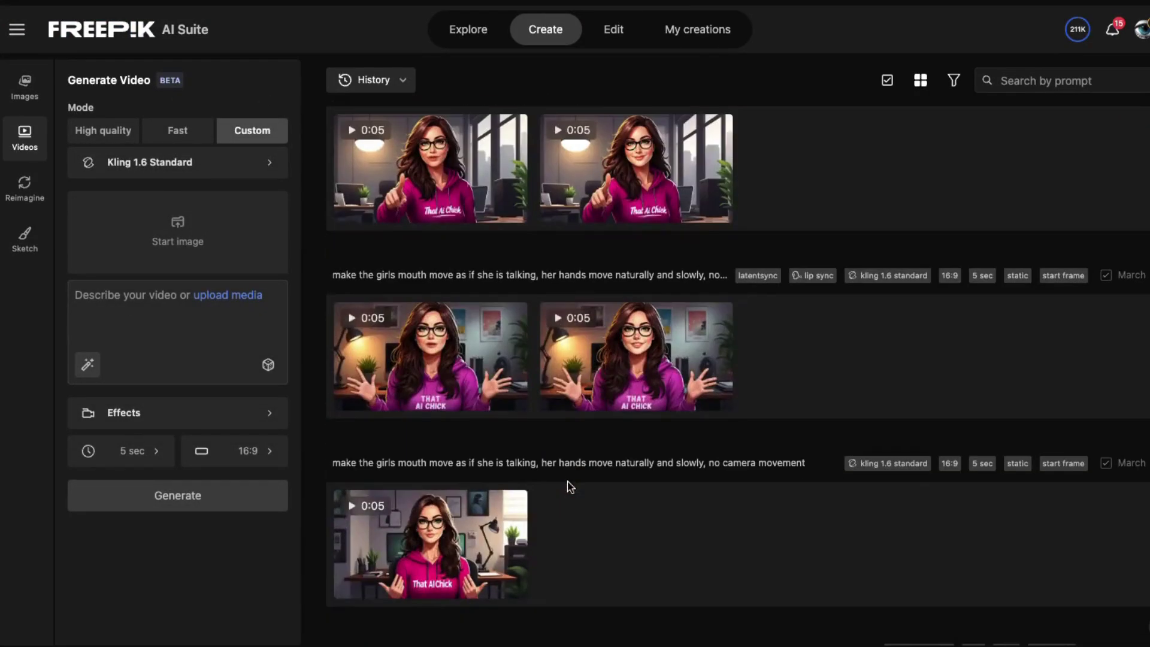
scroll(569, 487, up, 10)
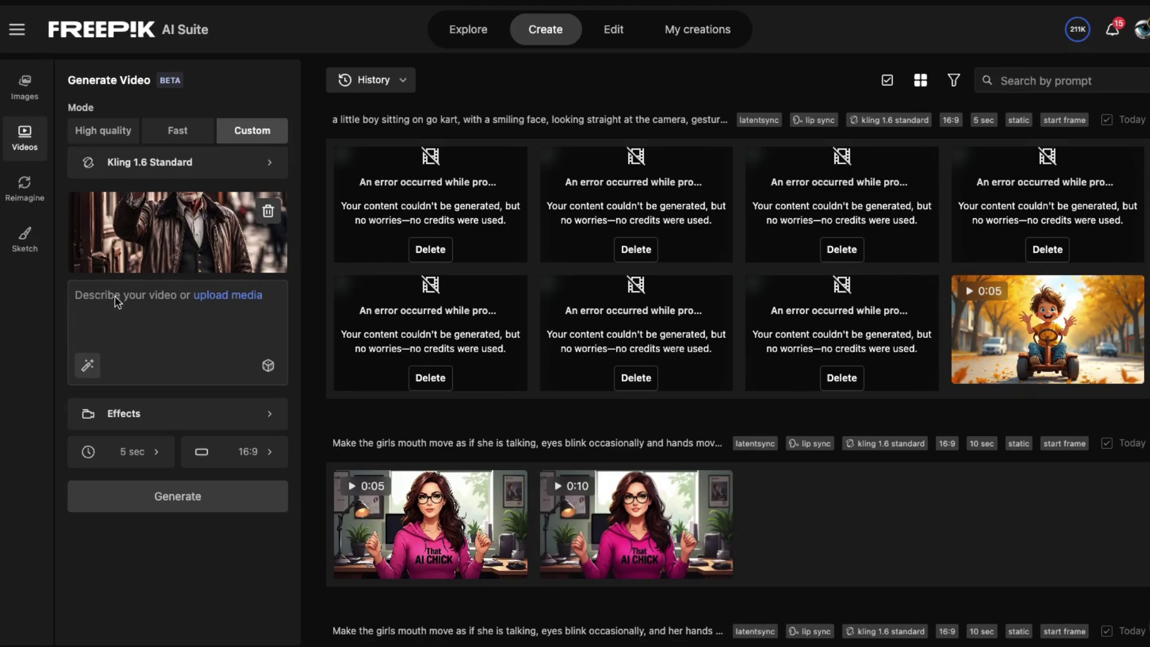
Paste the older man motion prompt with Static camera effect, 5 sec duration and 16:9 ratio
click(113, 322)
text(older man is waving his hand hello naturally and slowly as he greets his friend, eyes blink a few times and mouth moves as if he is talking)
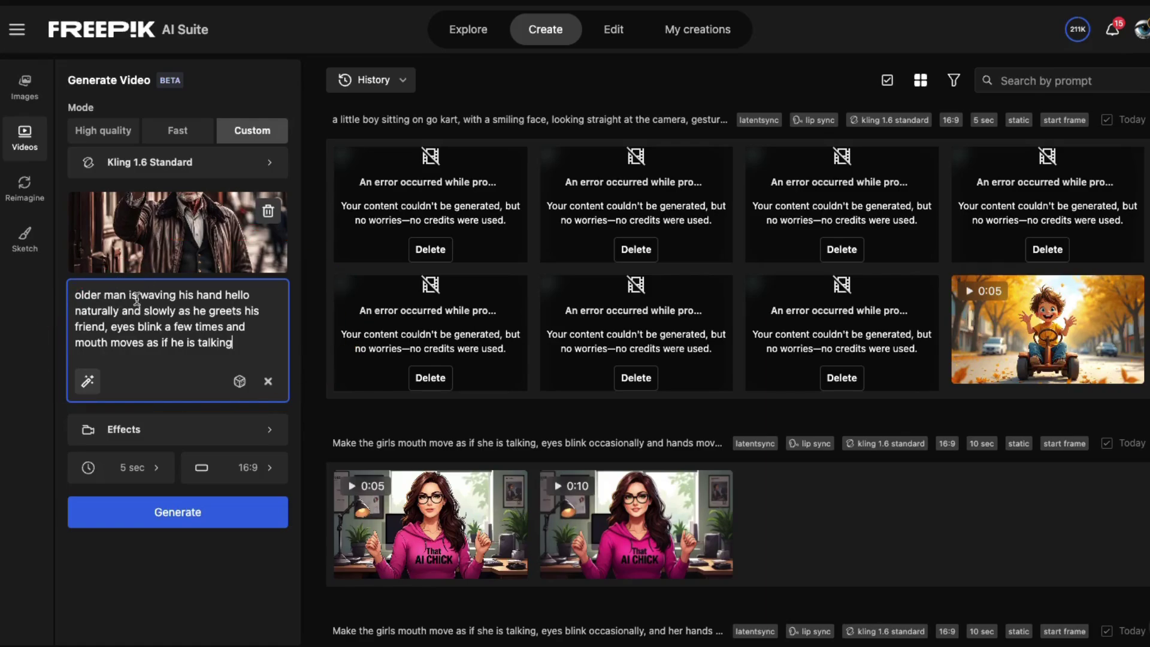
click(180, 439)
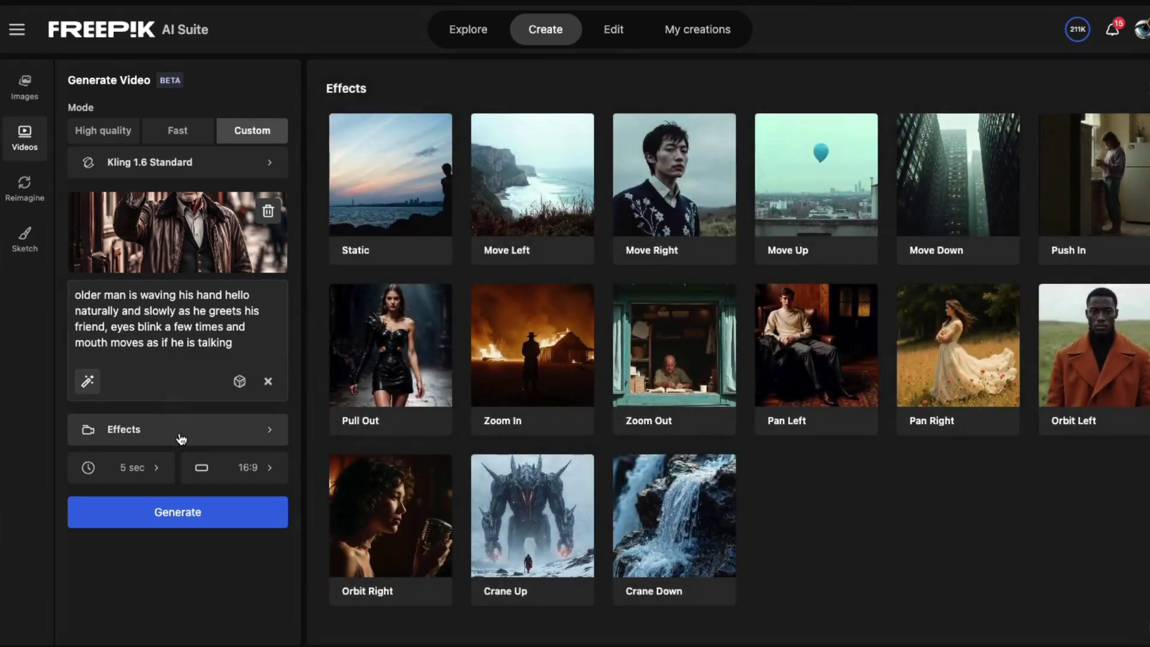
click(436, 185)
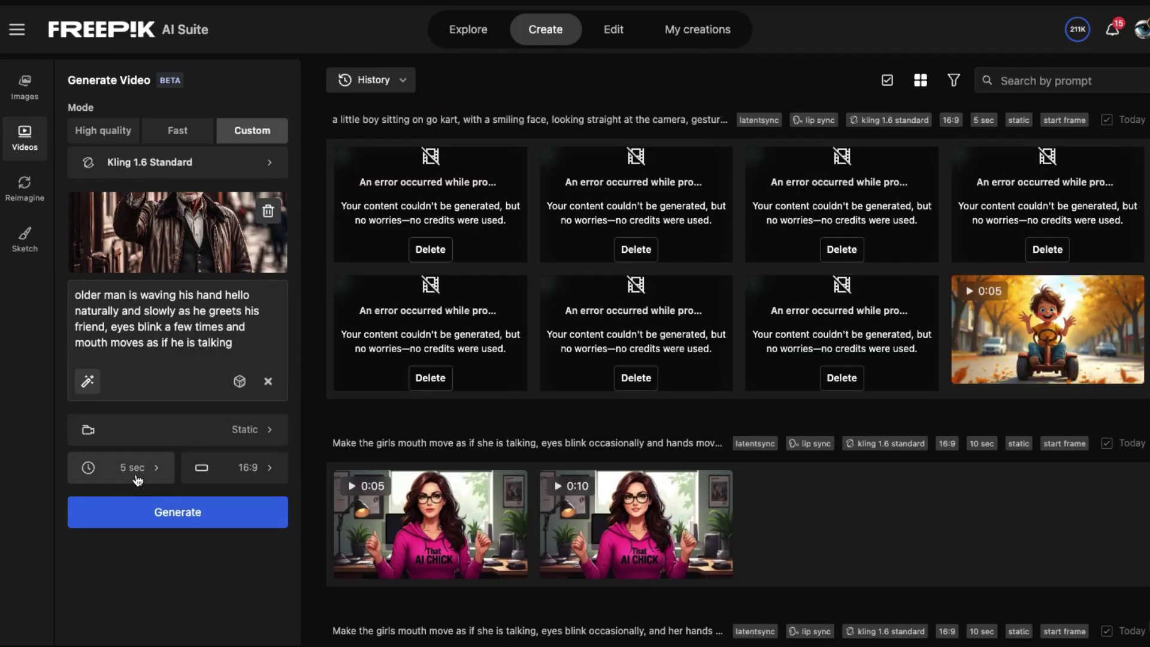
click(138, 479)
click(206, 453)
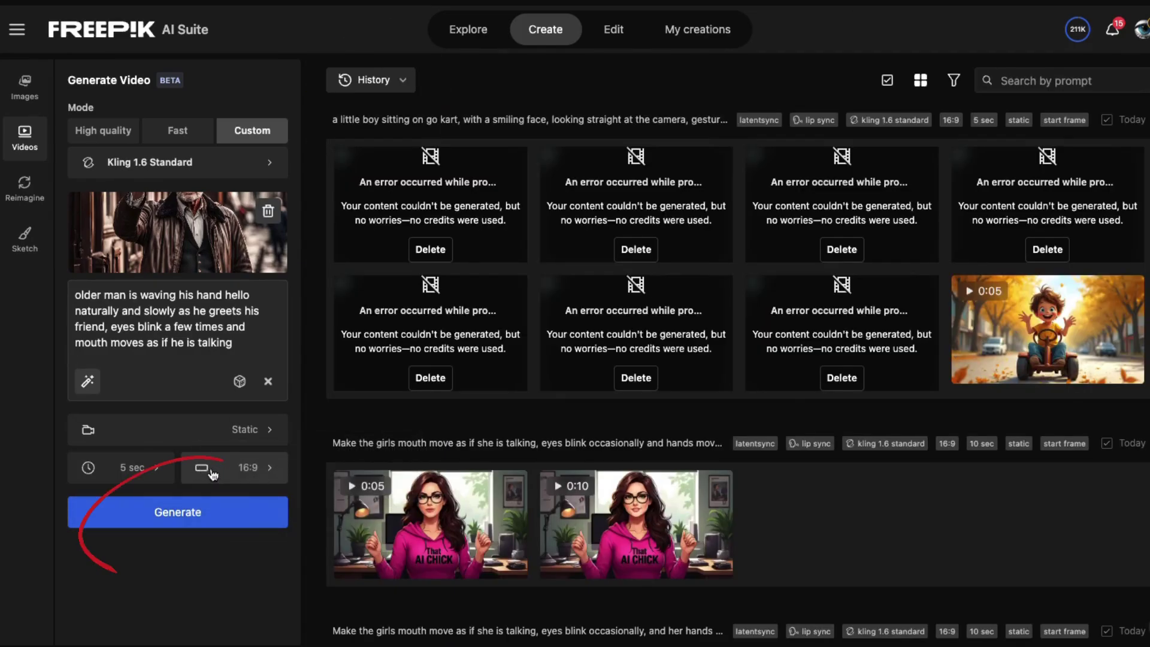
click(213, 474)
click(231, 475)
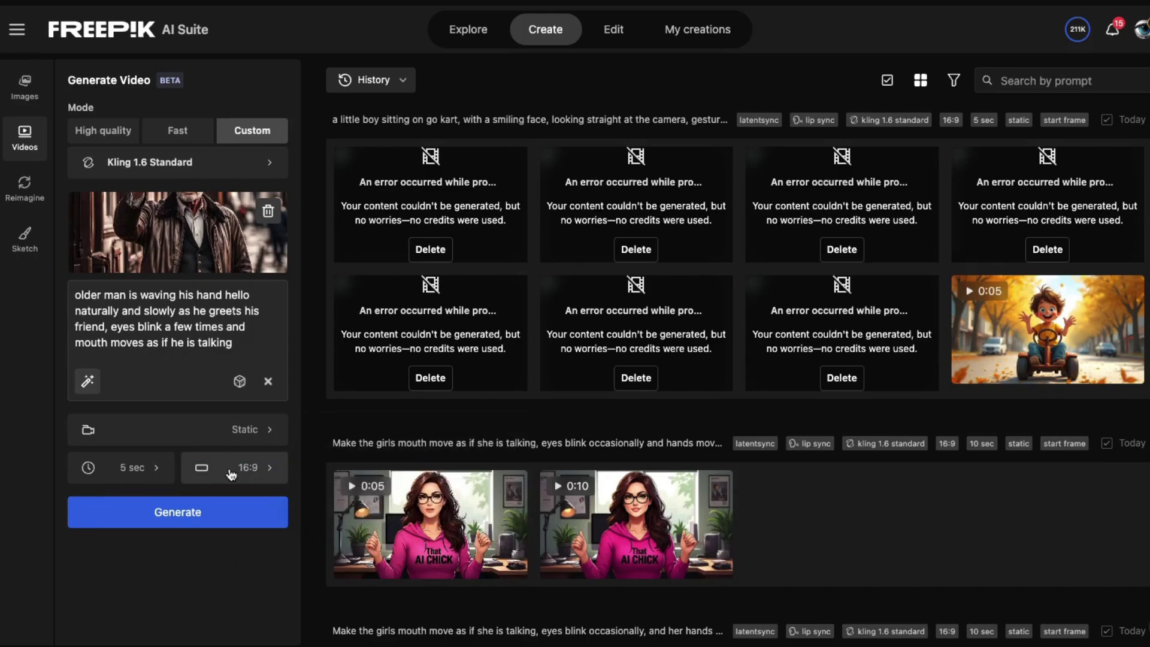
Review the available video models, then generate the older man video
click(267, 163)
scroll(791, 297, down, 4)
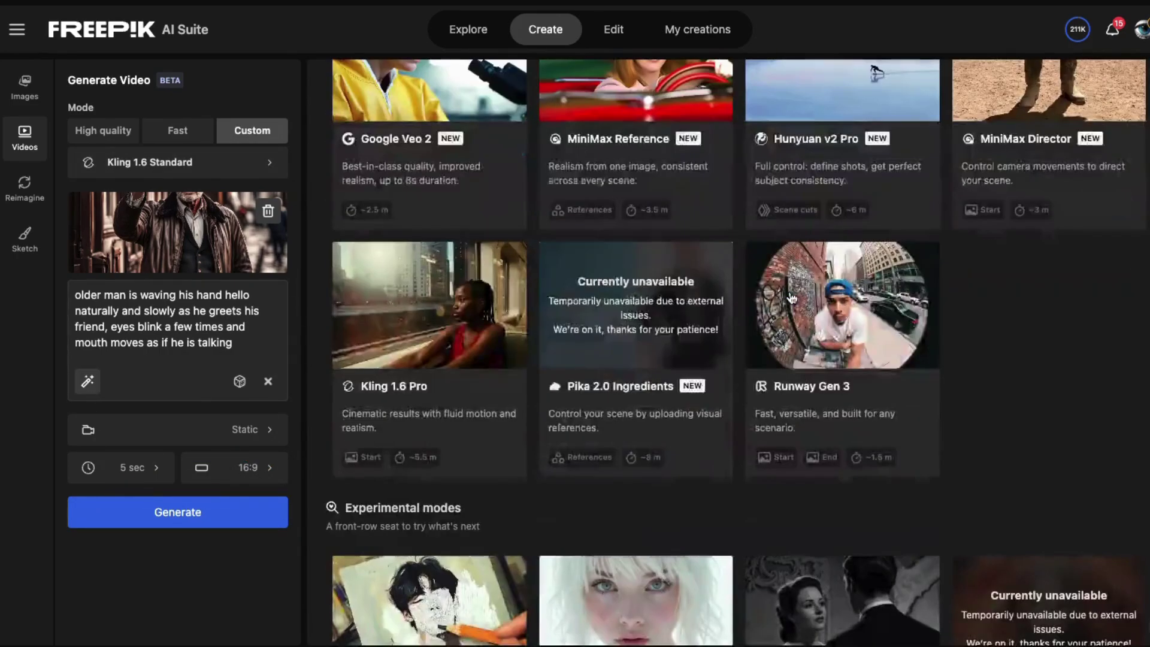
scroll(791, 297, down, 8)
scroll(433, 509, up, 10)
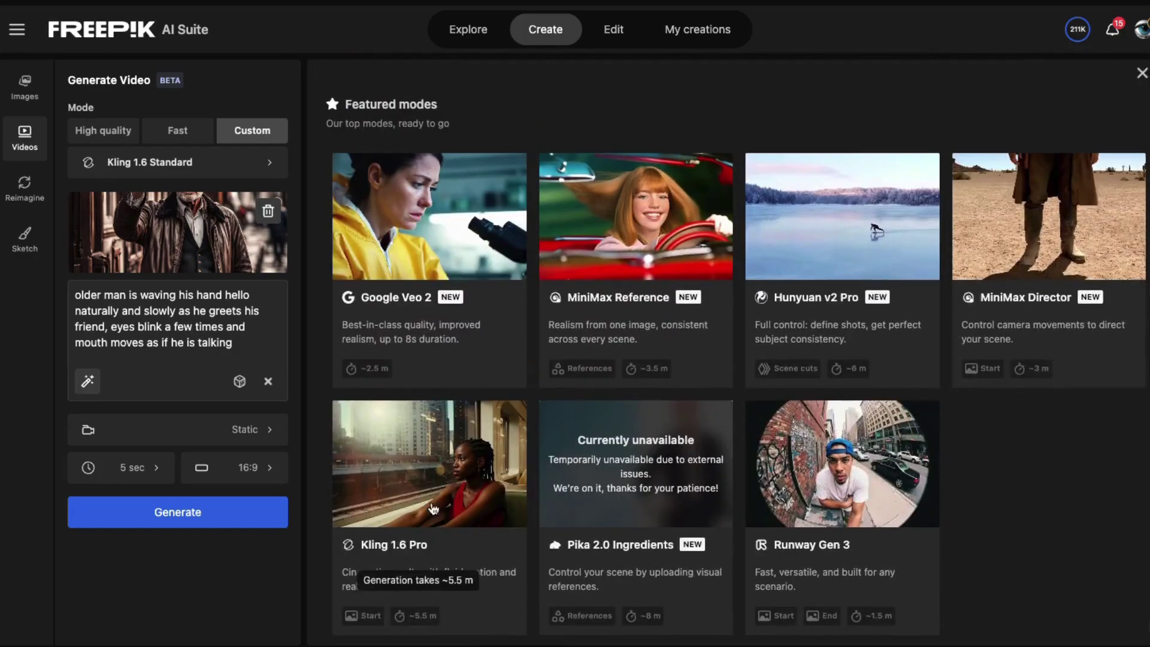
click(17, 142)
click(560, 42)
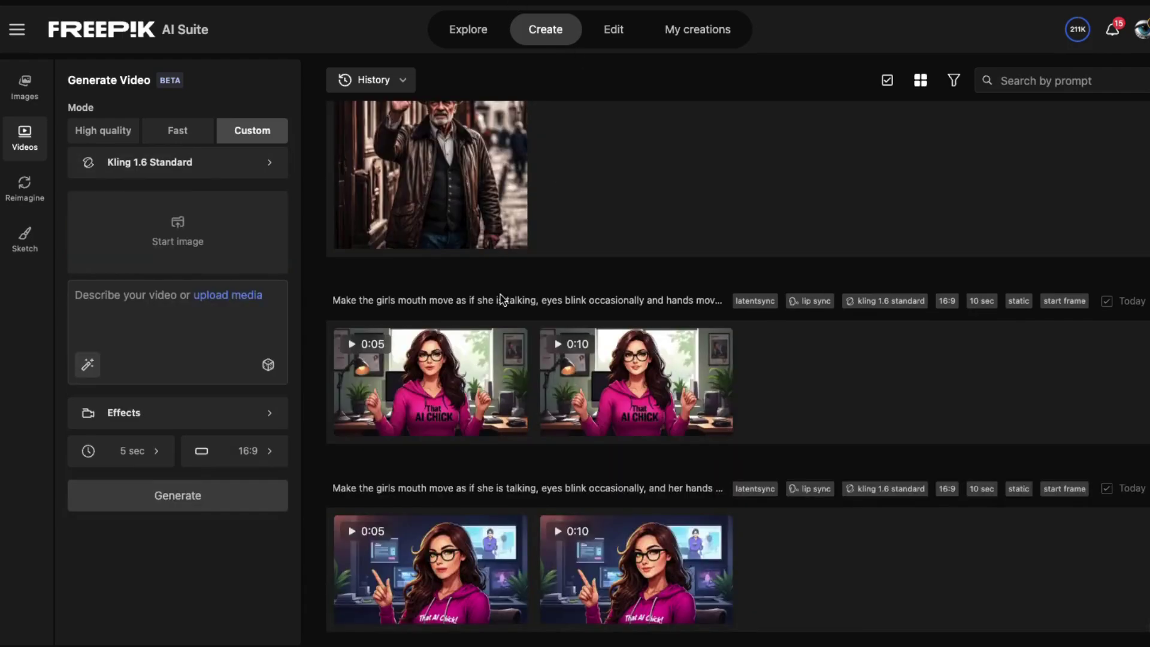
Open the finished older man video from History to play it
click(440, 410)
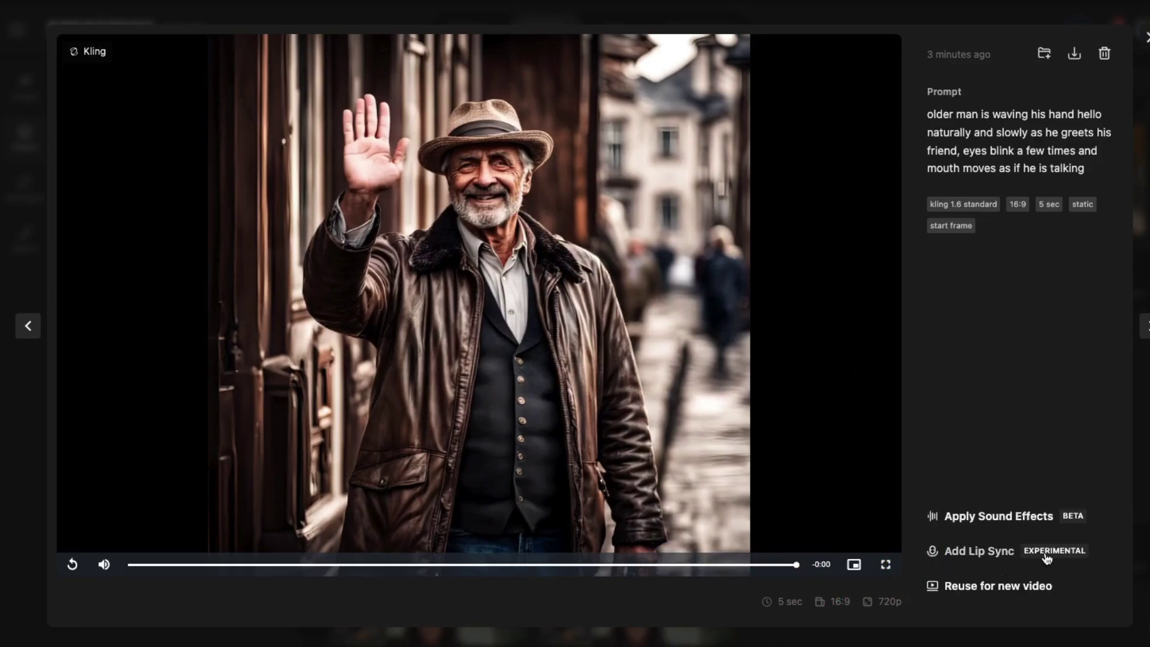
Lip-sync the older man clip with the uploaded example (1).mp3 and replay the result
click(971, 551)
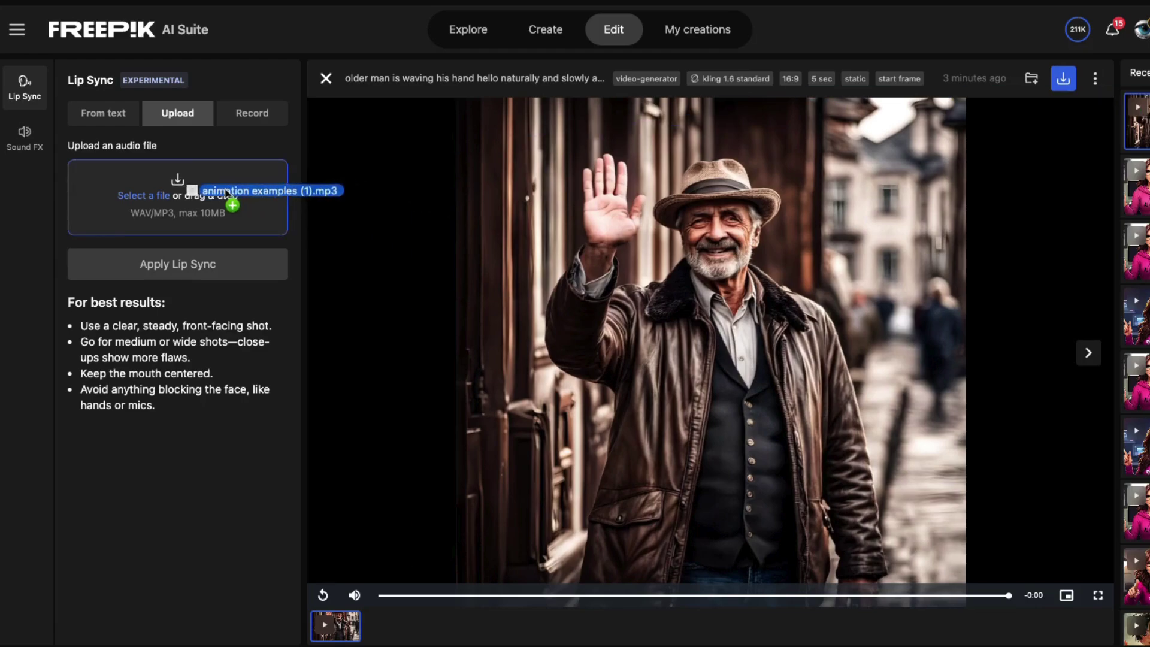
drag(231, 195, 228, 198)
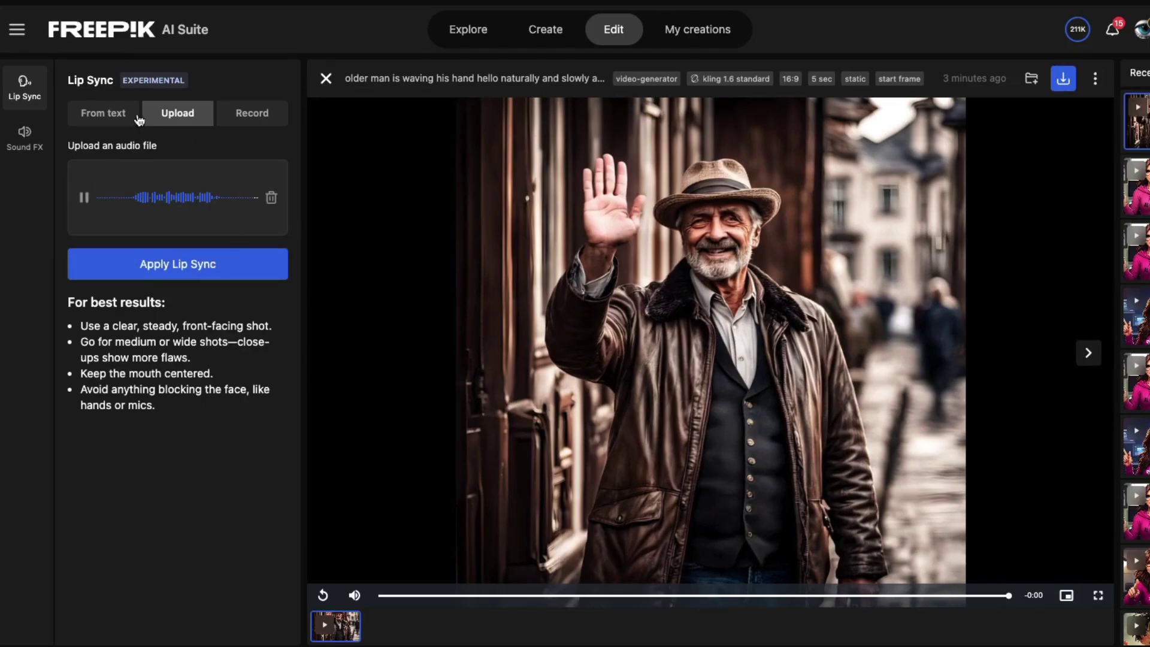
click(169, 264)
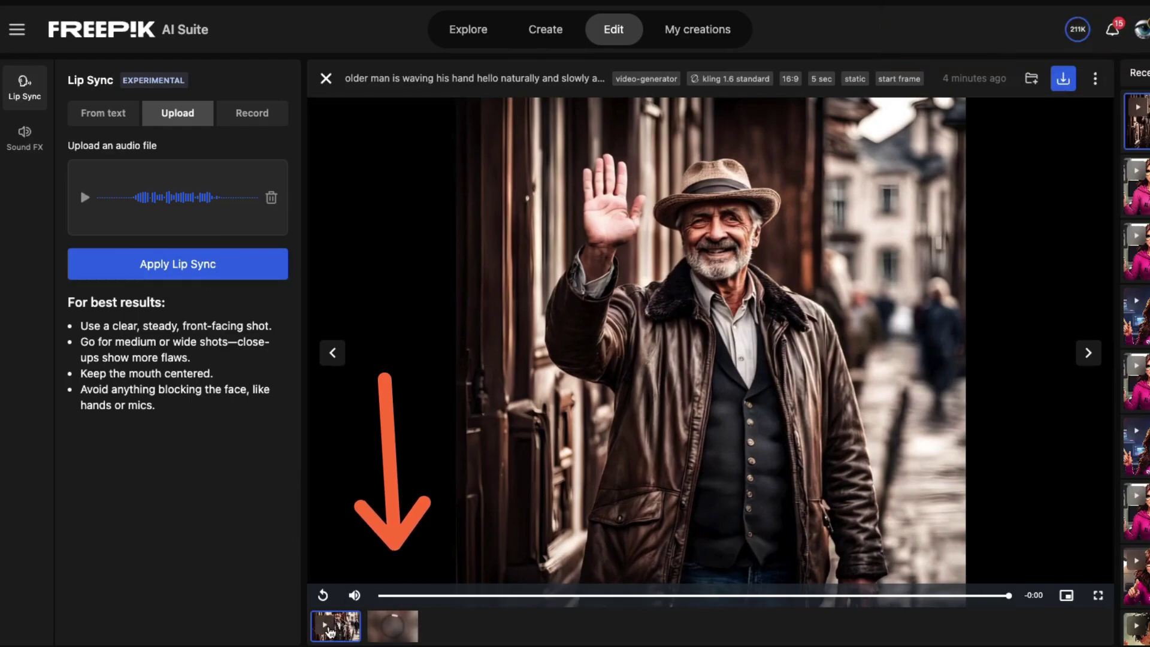
click(329, 632)
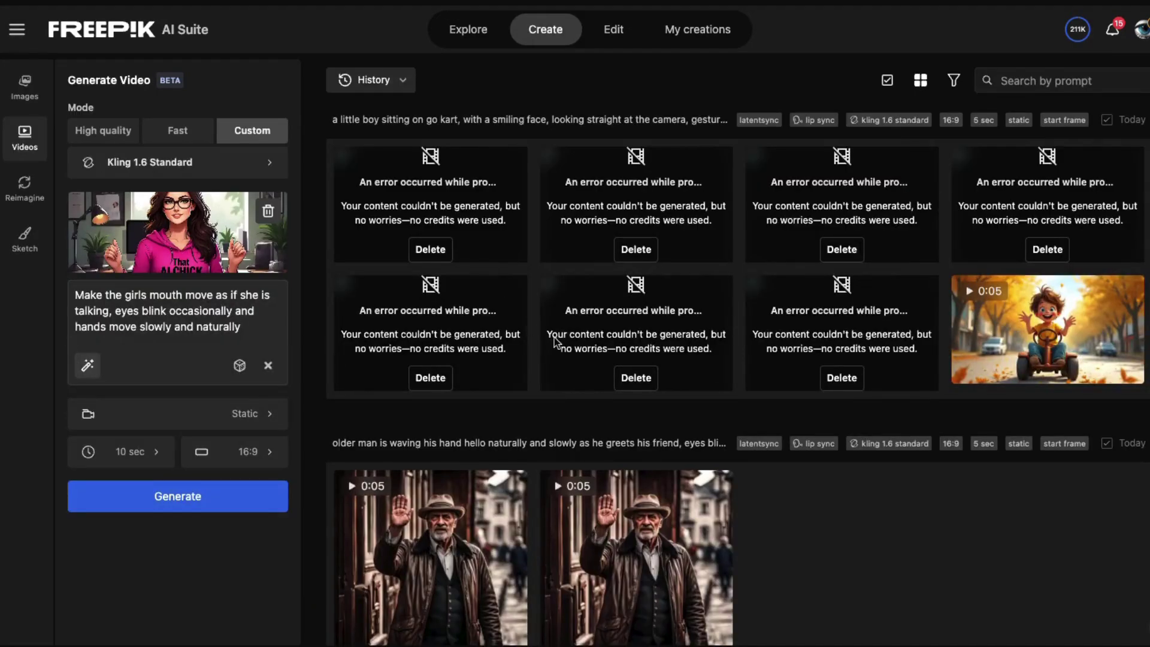
Open the lip-synced older man clip from the History list for playback
scroll(739, 372, down, 3)
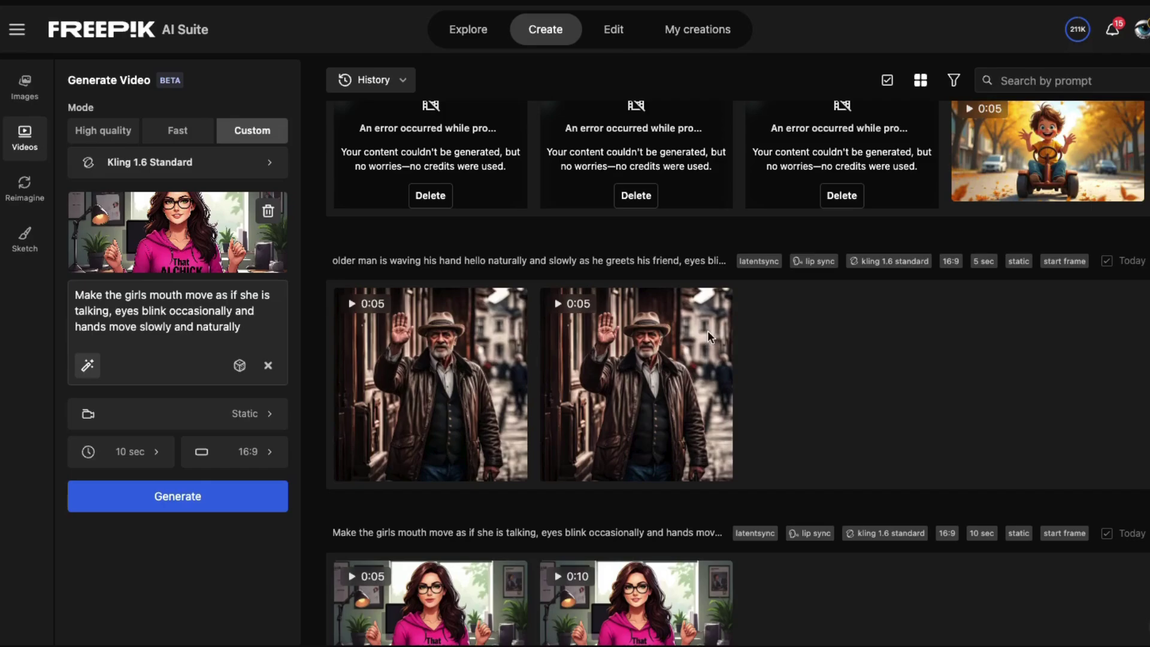
click(439, 387)
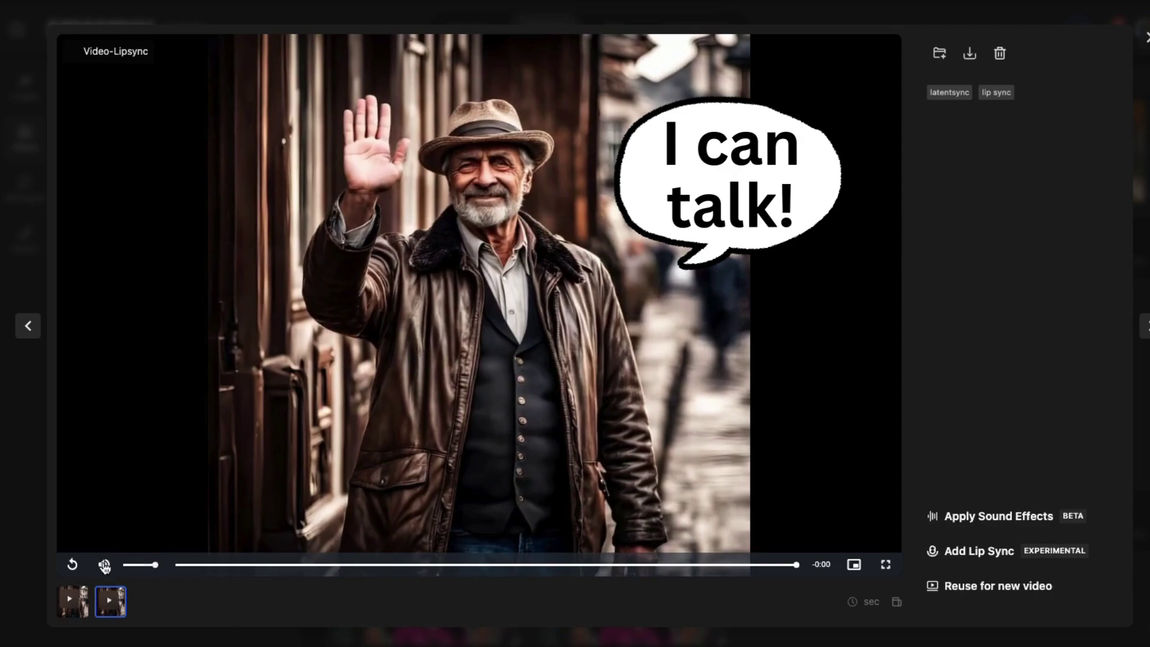
Replay the lip-synced older man video, then download it as an MP4
click(72, 564)
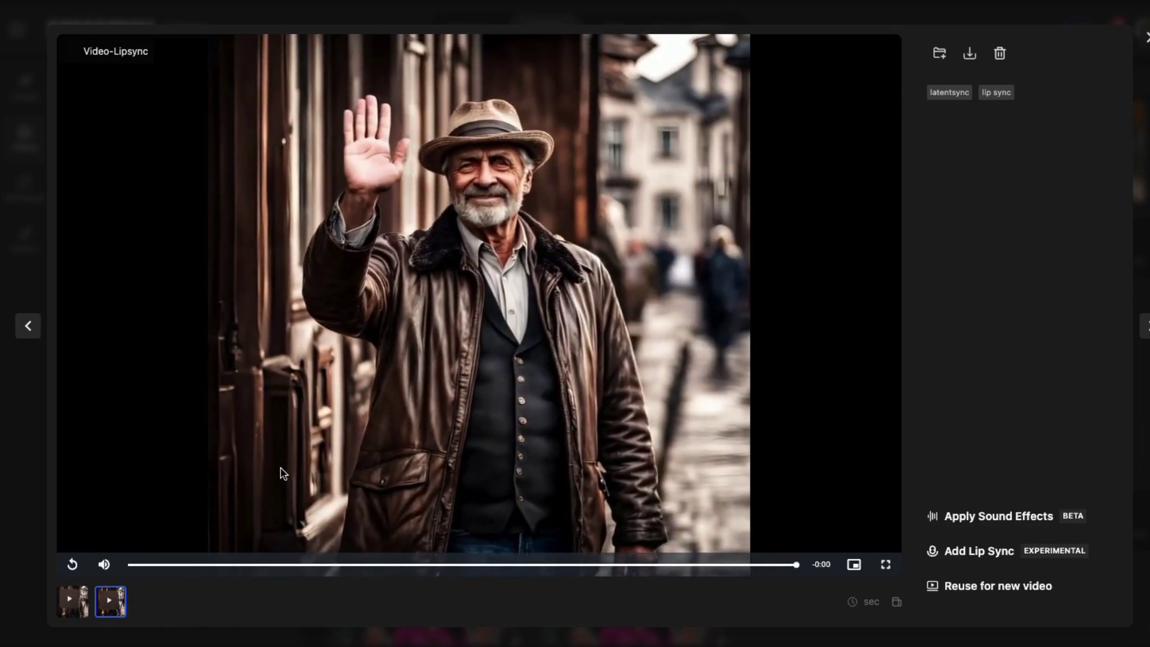
click(970, 55)
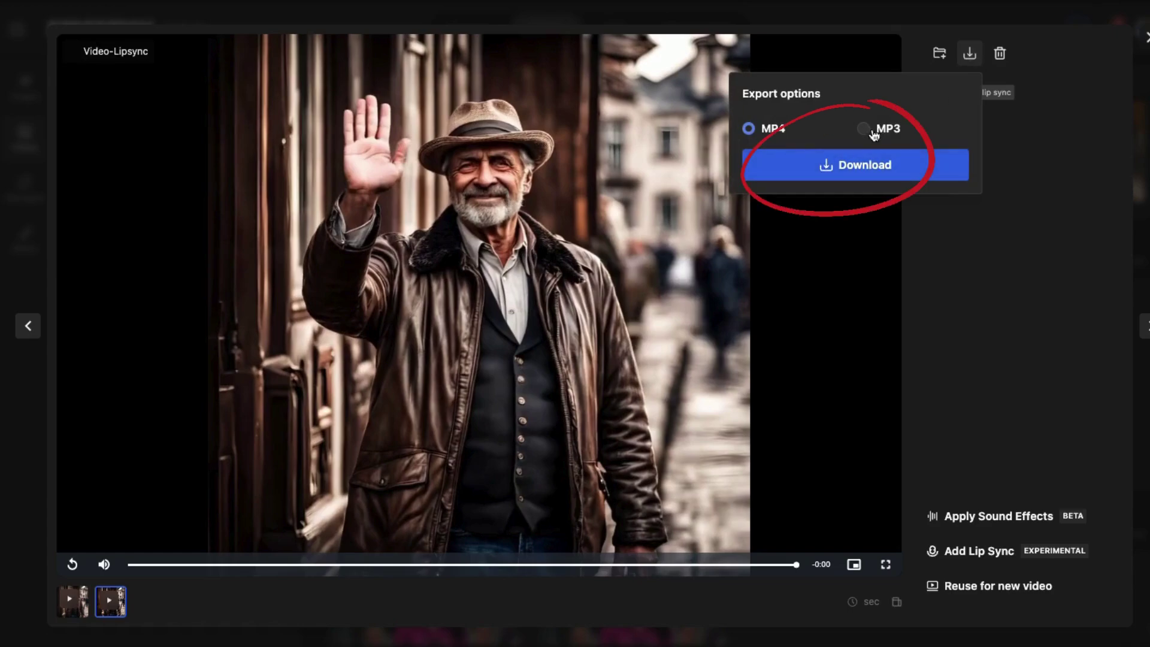
click(845, 171)
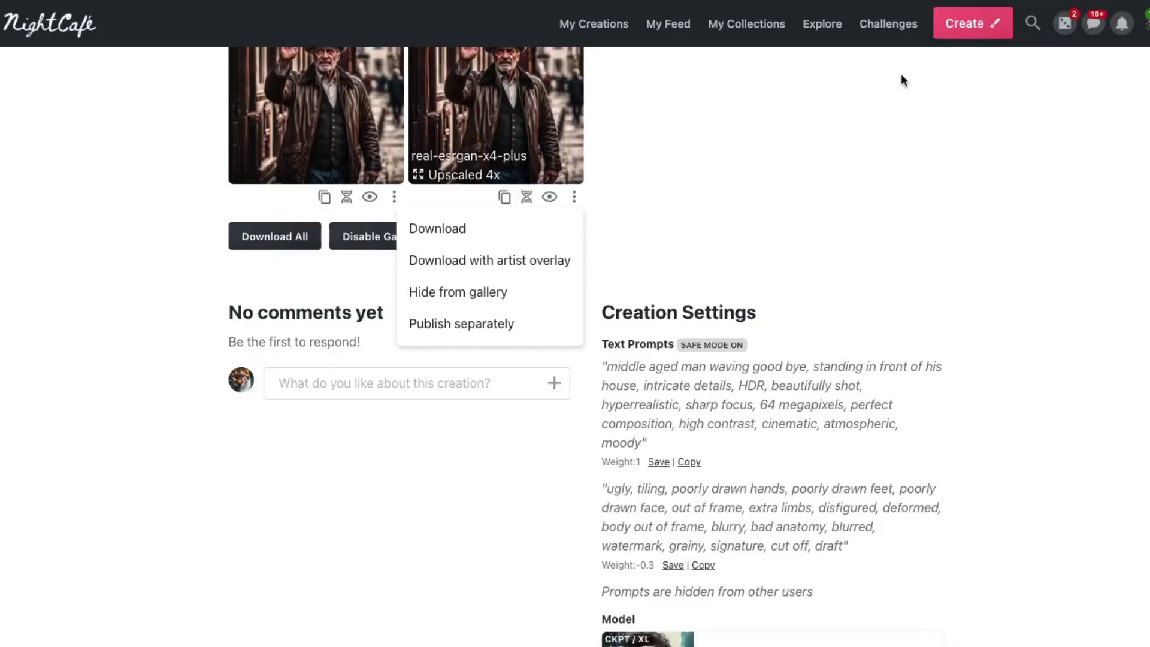
scroll(864, 319, up, 8)
scroll(867, 328, down, 3)
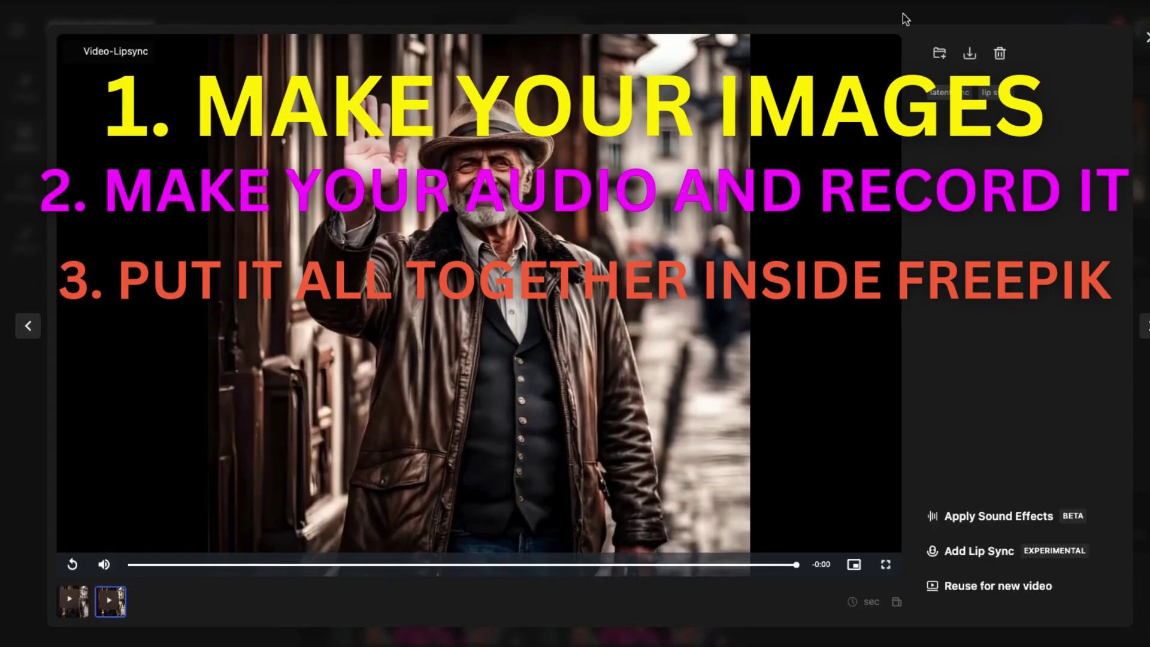
Close the video viewer and dismiss the side menu to show both 5-second clips
click(1146, 38)
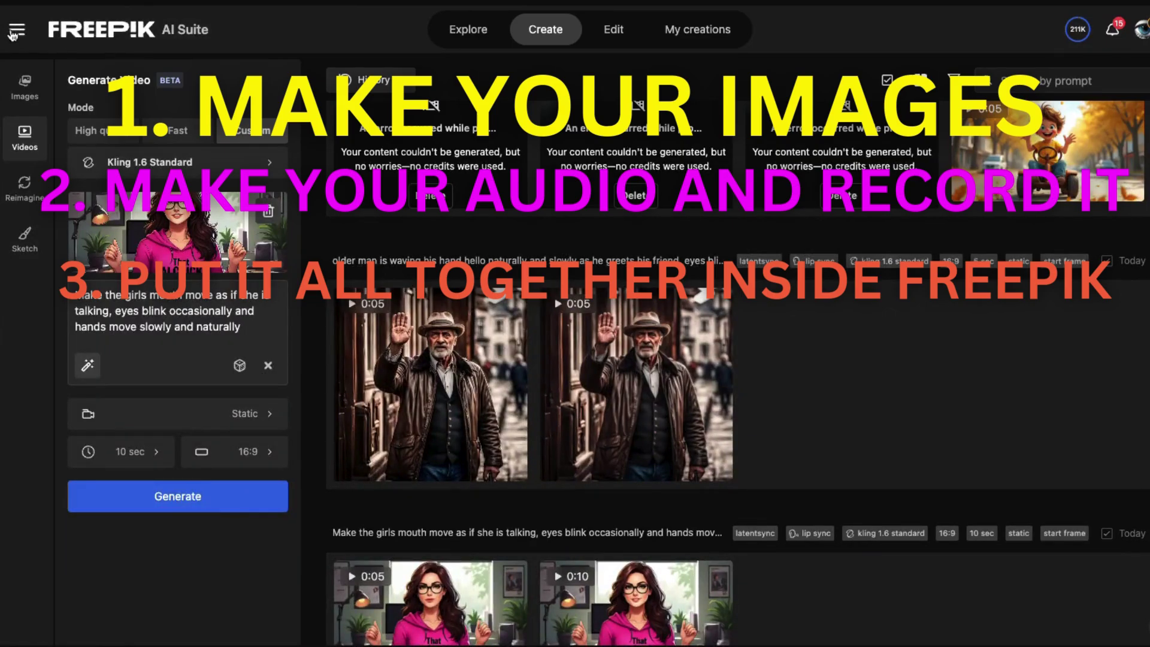
mouse_move(14, 36)
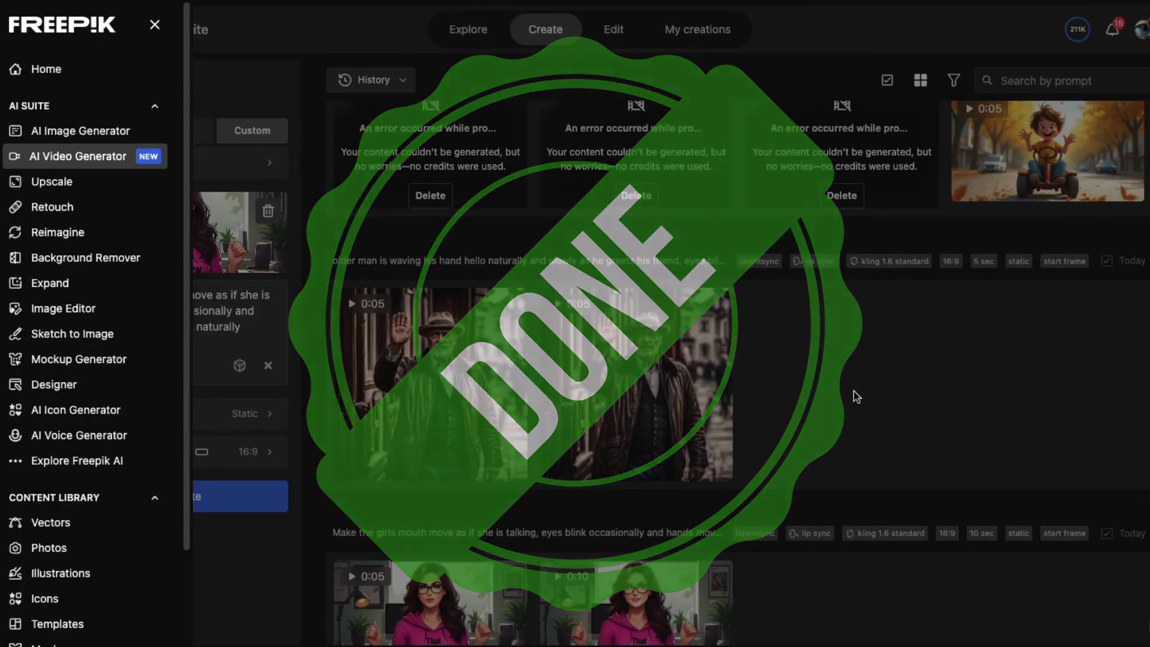
click(854, 423)
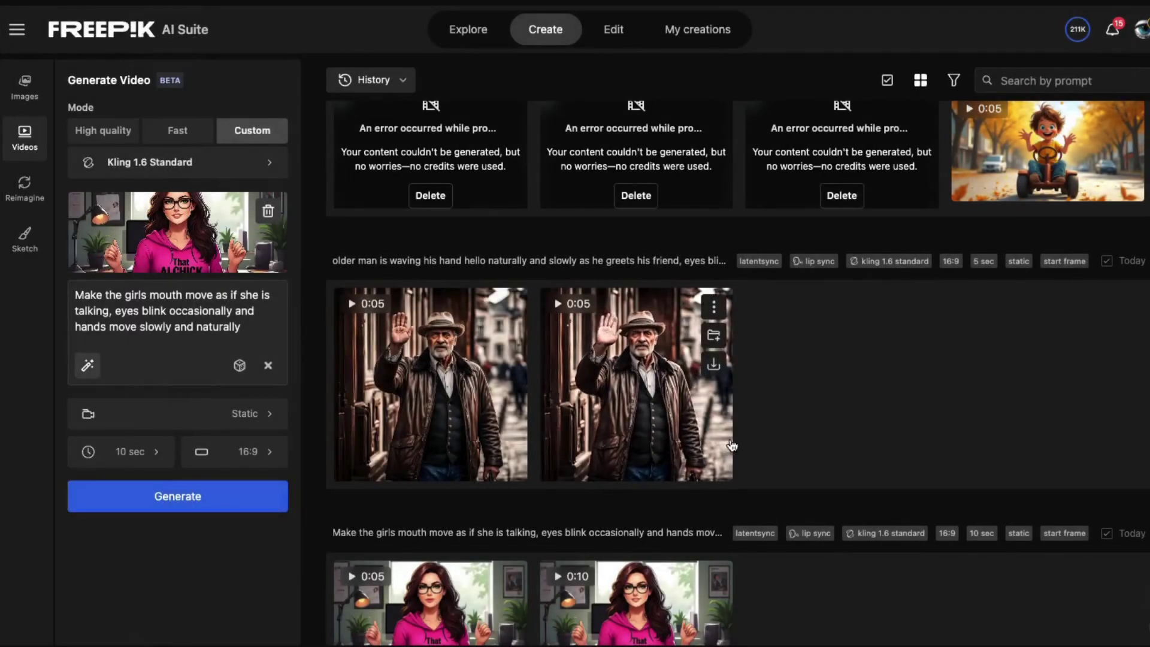
scroll(854, 423, down, 10)
scroll(851, 460, down, 15)
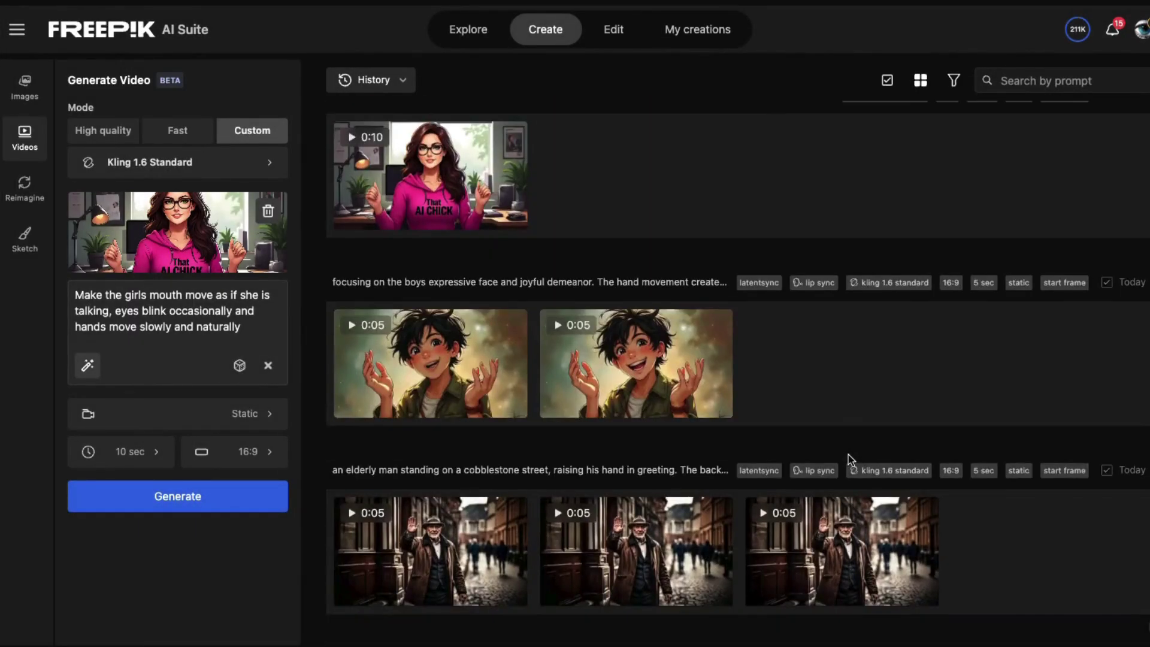
scroll(851, 462, down, 5)
scroll(847, 462, up, 5)
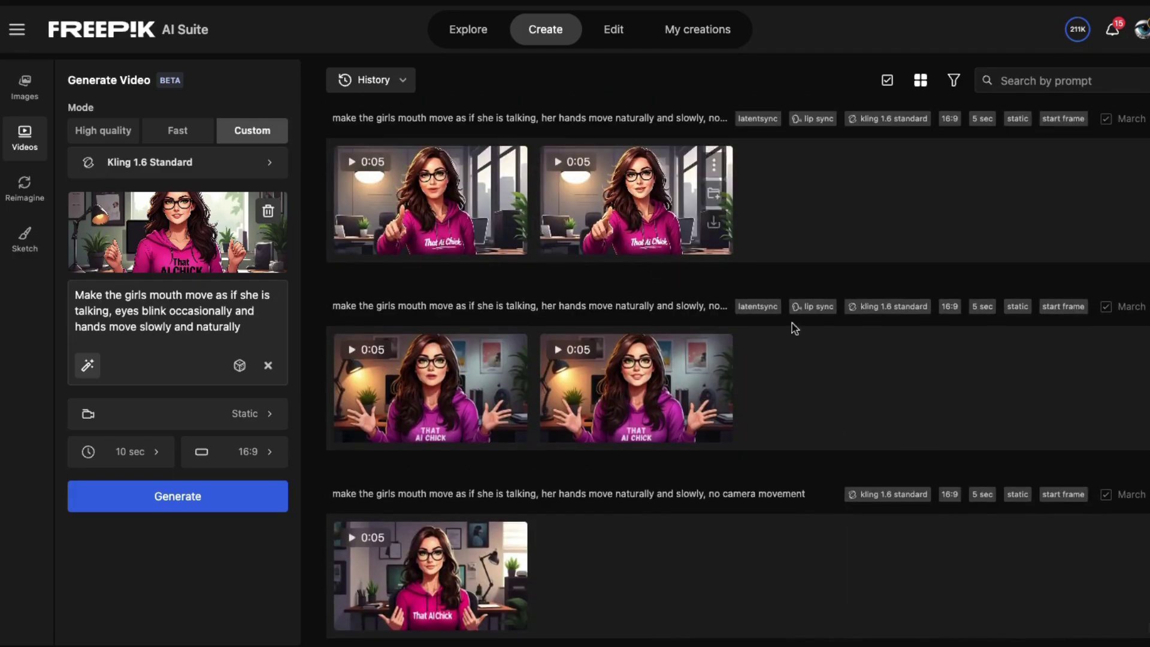
scroll(867, 452, up, 5)
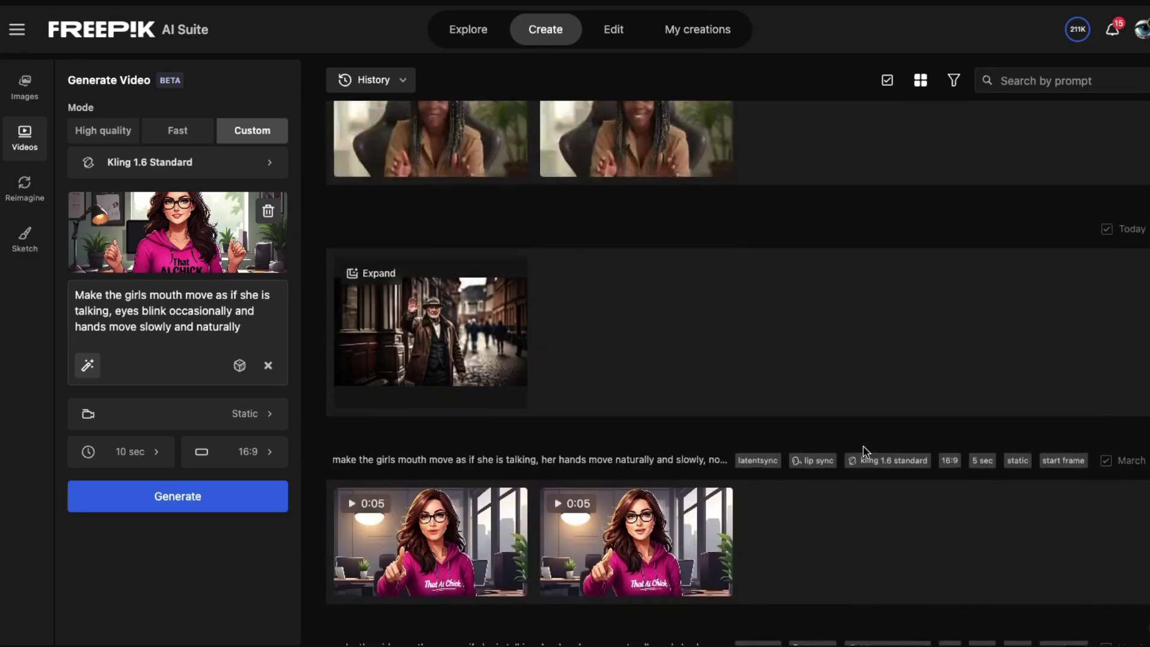
scroll(866, 452, up, 8)
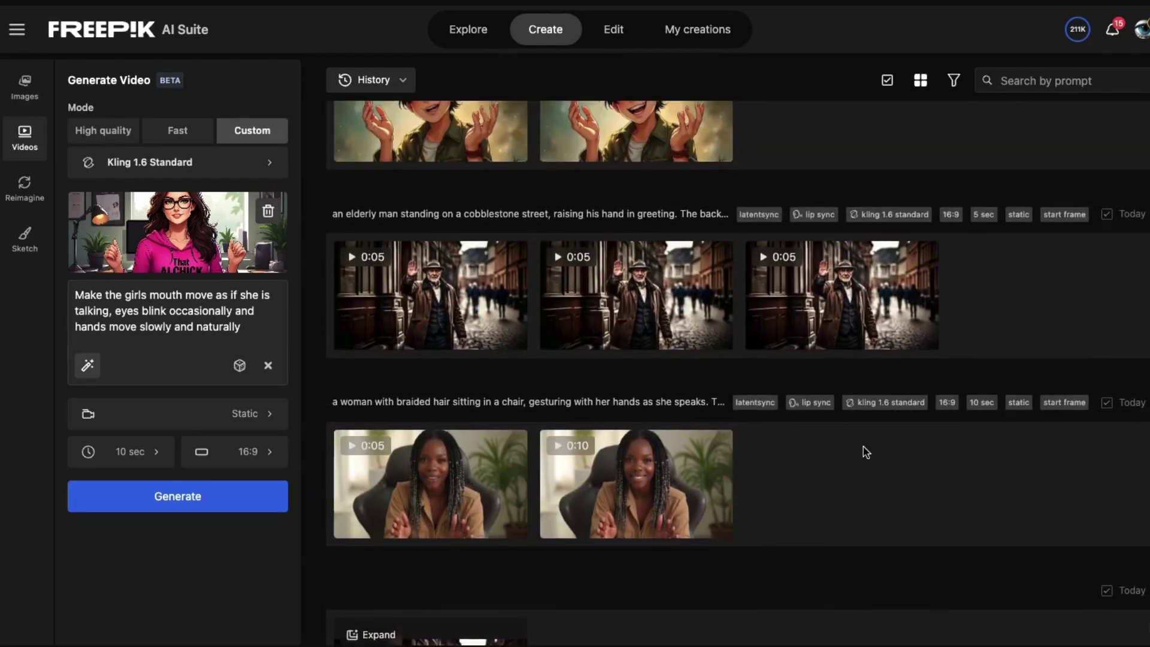
scroll(866, 452, up, 8)
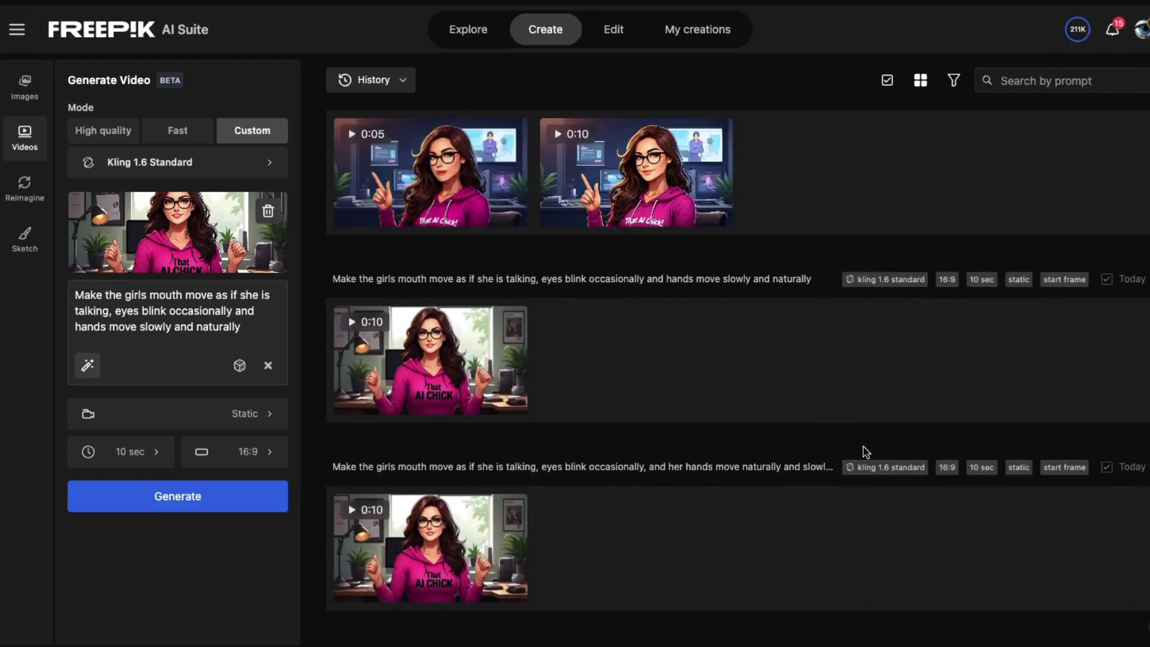
scroll(867, 452, up, 5)
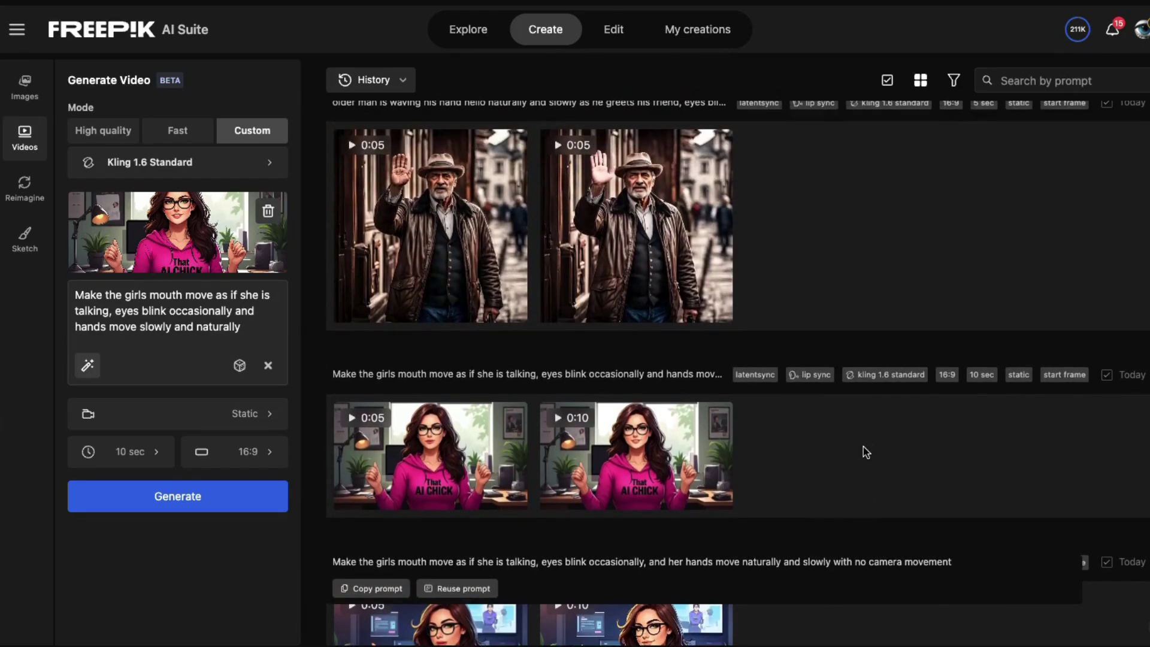
mouse_move(696, 196)
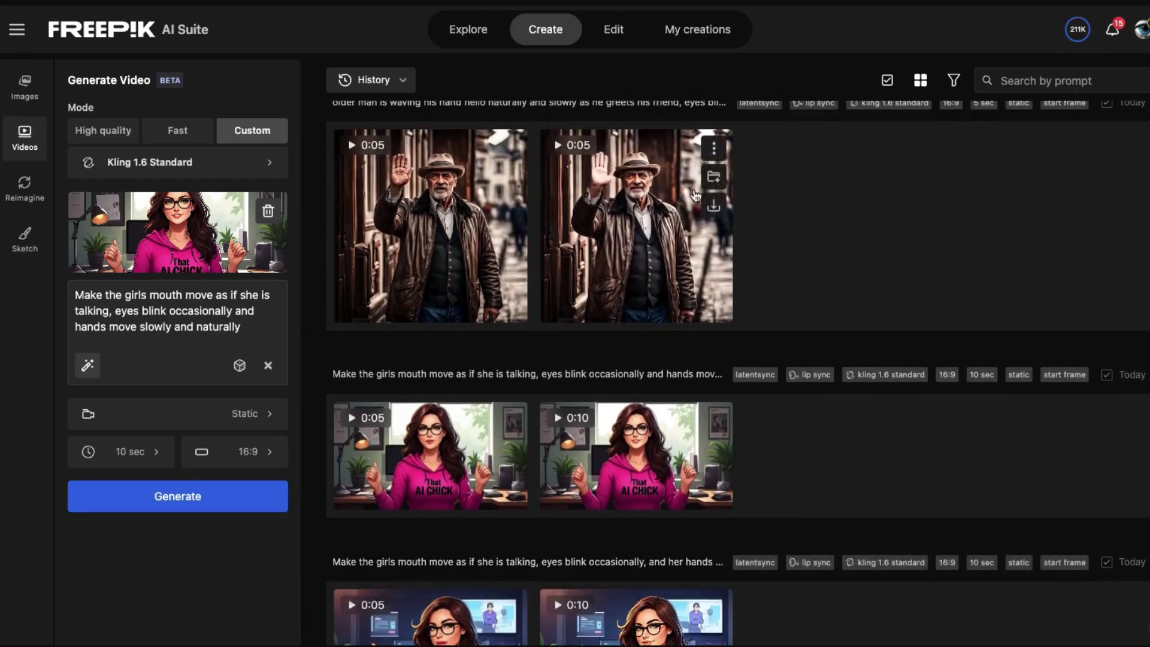